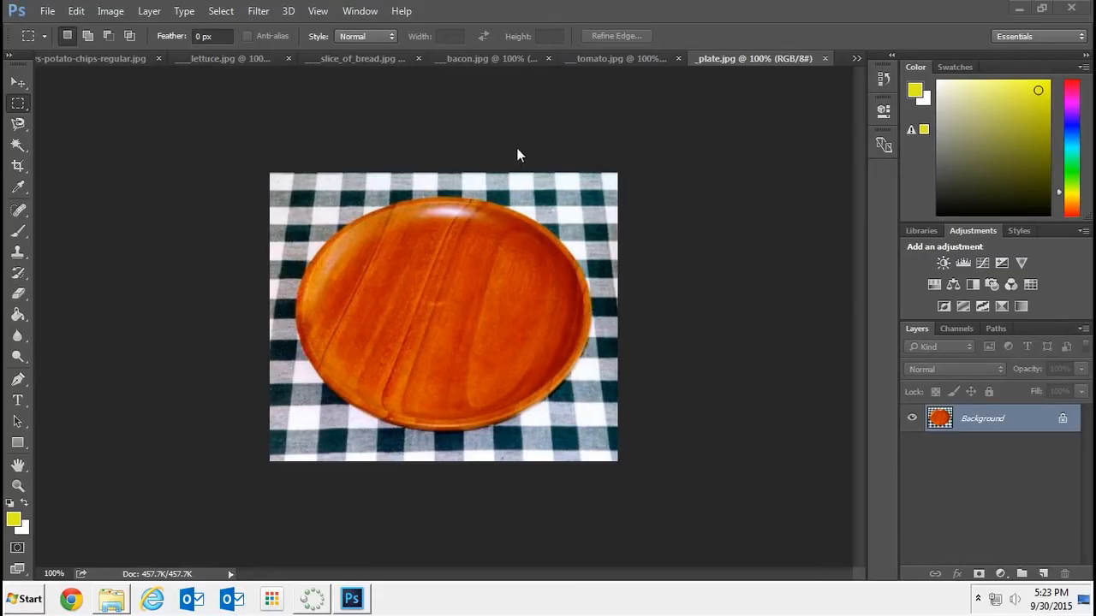
# Float the slice of bread image in its own window and select the whole slice with the Quick Selection tool
pyautogui.click(347, 56)
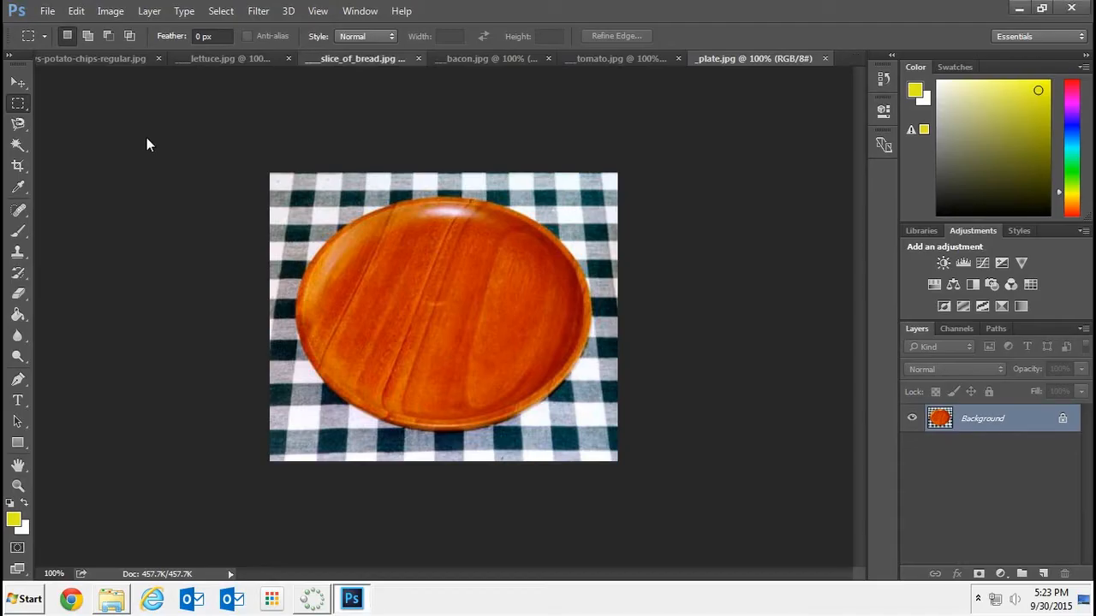
pyautogui.moveTo(347, 56); pyautogui.dragTo(141, 130)
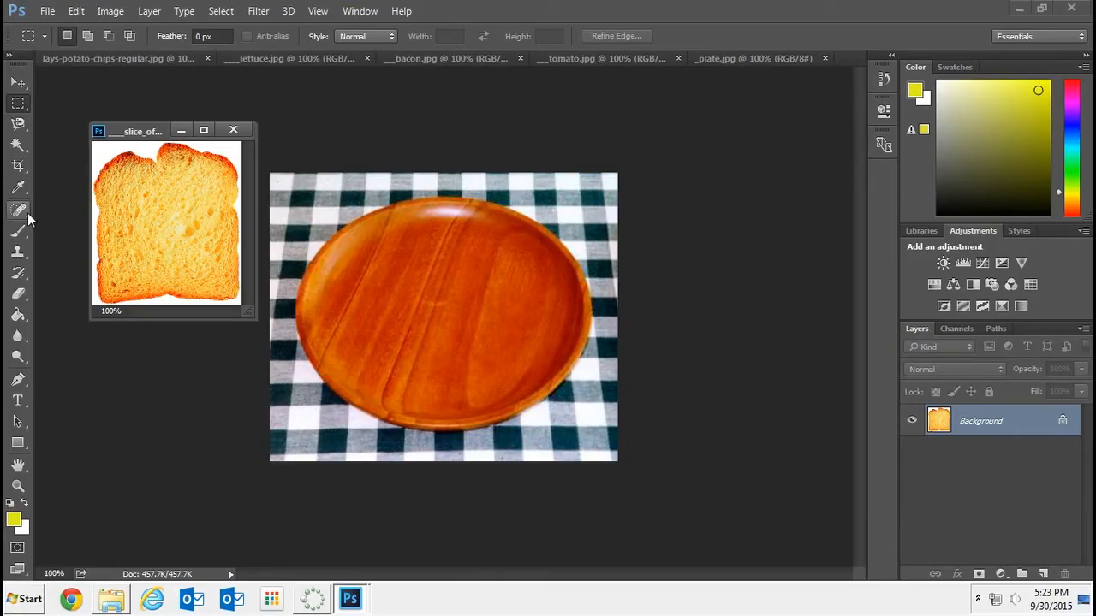
pyautogui.click(19, 125)
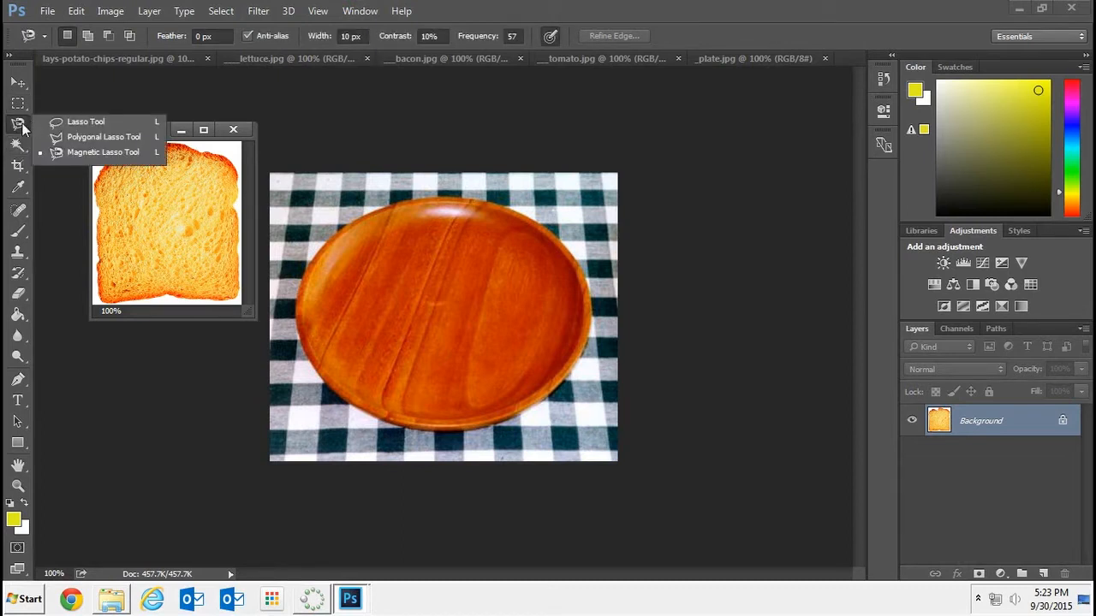
pyautogui.click(18, 145)
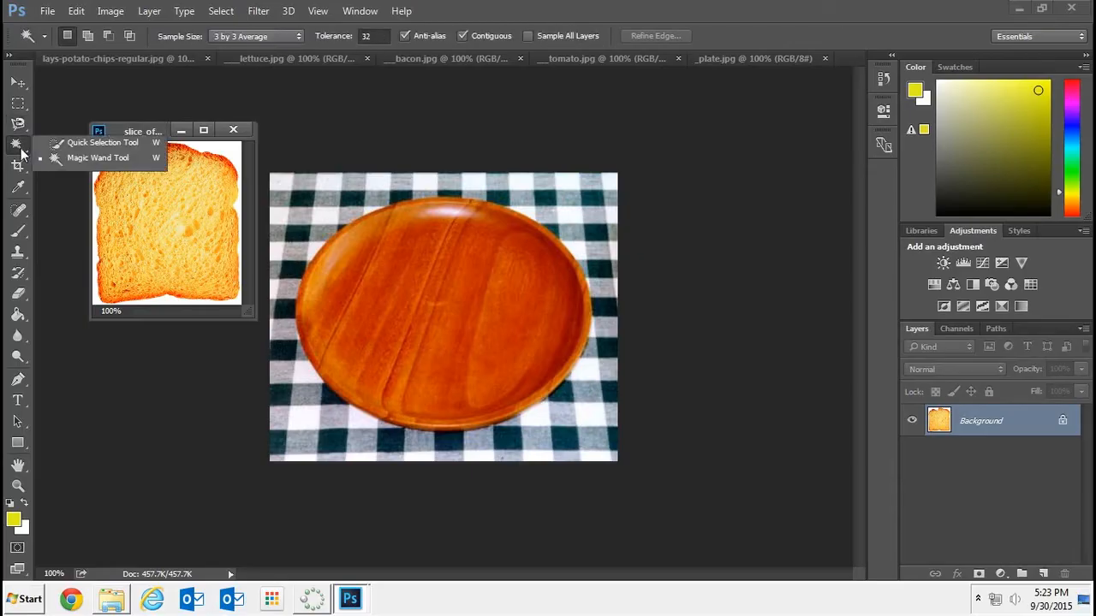
pyautogui.click(66, 144)
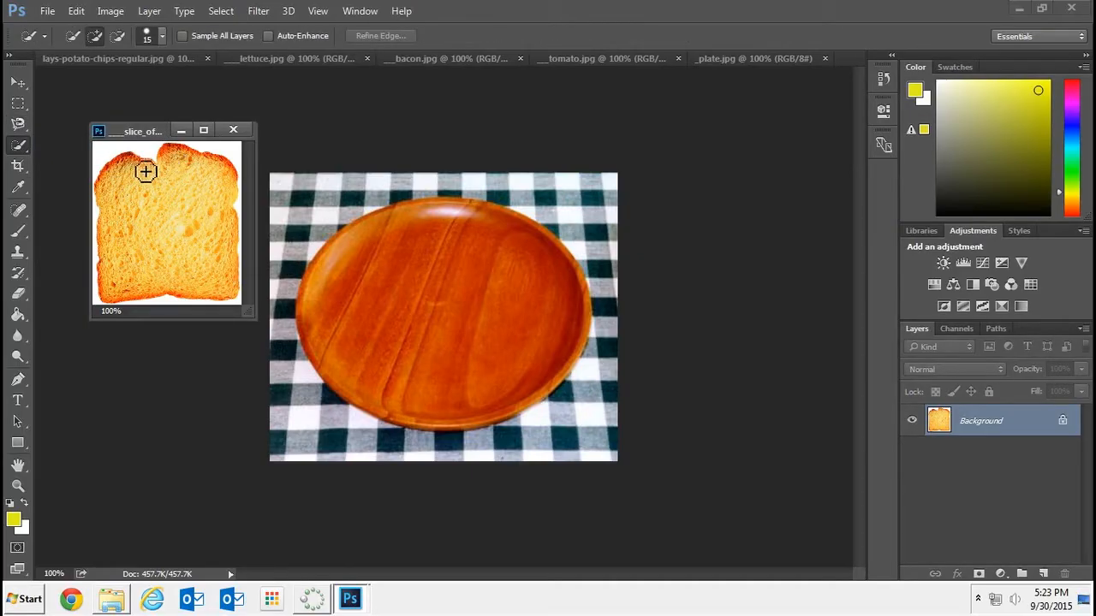
pyautogui.moveTo(123, 171)
pyautogui.mouseDown()
pyautogui.moveTo(216, 181)
pyautogui.moveTo(230, 243)
pyautogui.moveTo(223, 293)
pyautogui.moveTo(164, 277)
pyautogui.moveTo(115, 292)
pyautogui.mouseUp()
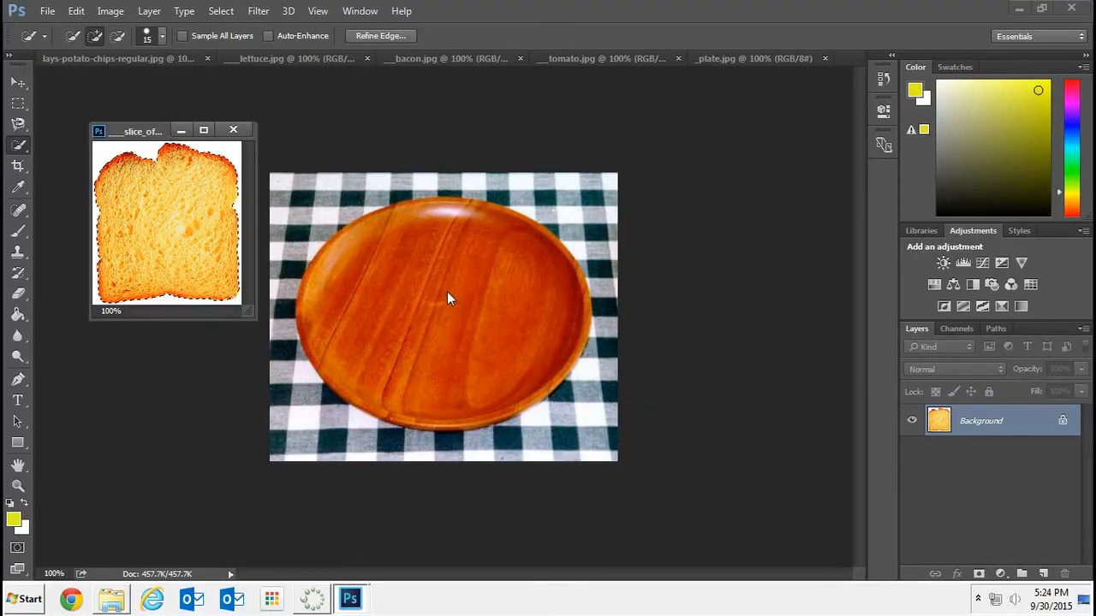
# Move the selected bread slice onto the plate image and minimize the bread image's window
pyautogui.click(17, 83)
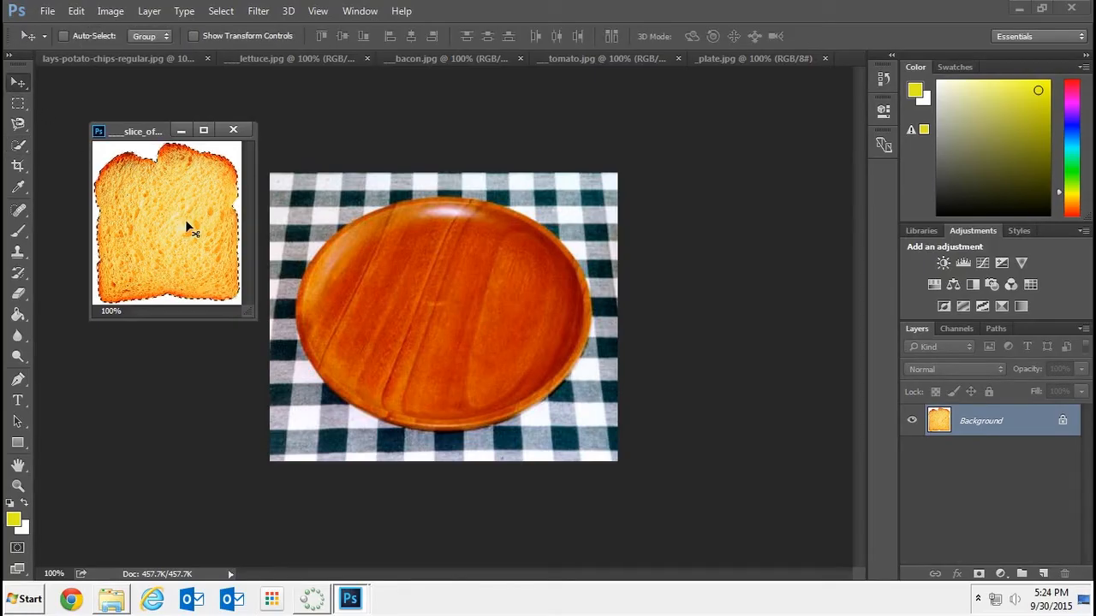
pyautogui.moveTo(187, 225); pyautogui.dragTo(432, 298)
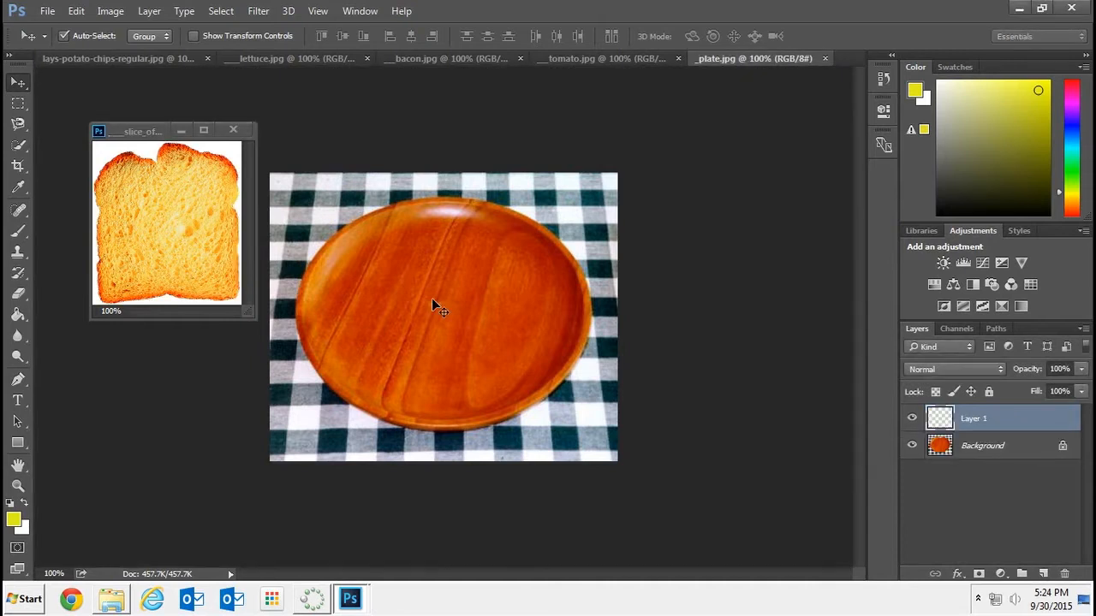
pyautogui.click(180, 132)
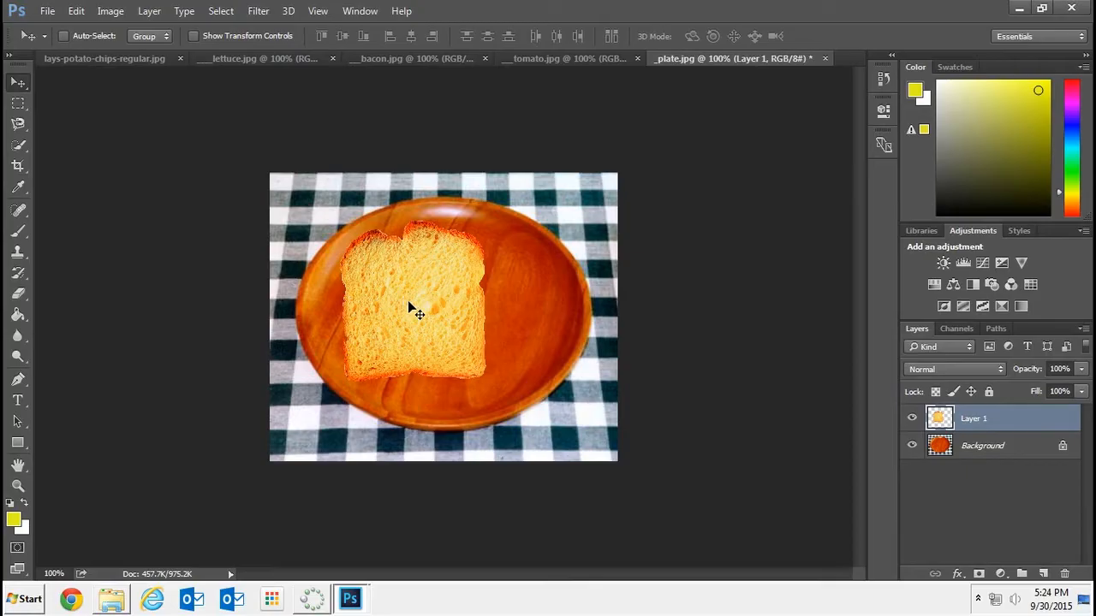
# Rename the bread slice's layer in the plate image as bread
pyautogui.doubleClick(984, 420)
pyautogui.write('bread')
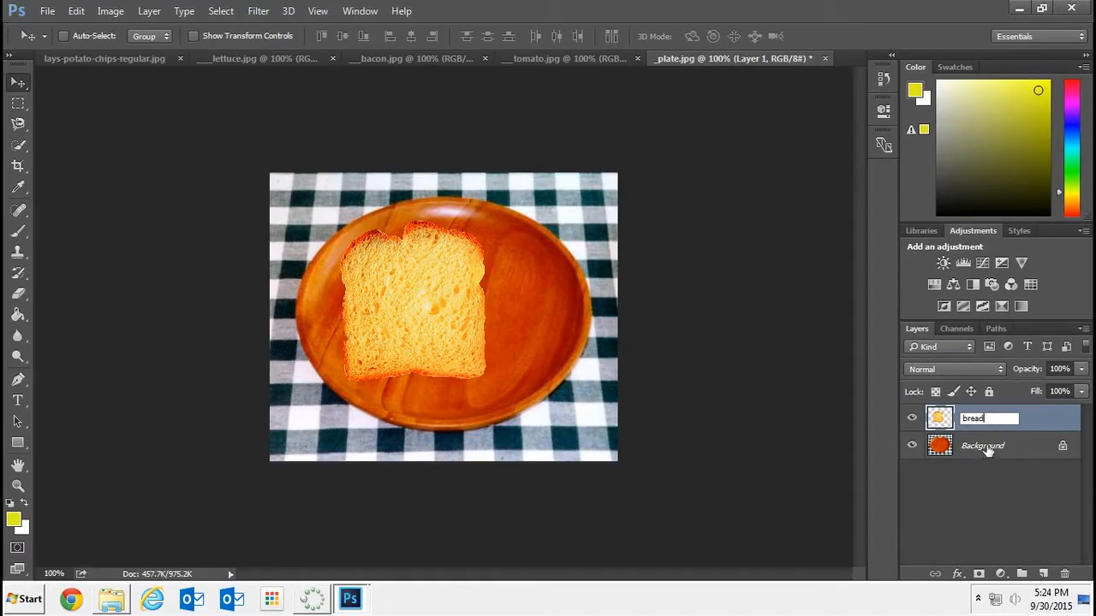
pyautogui.doubleClick(986, 447)
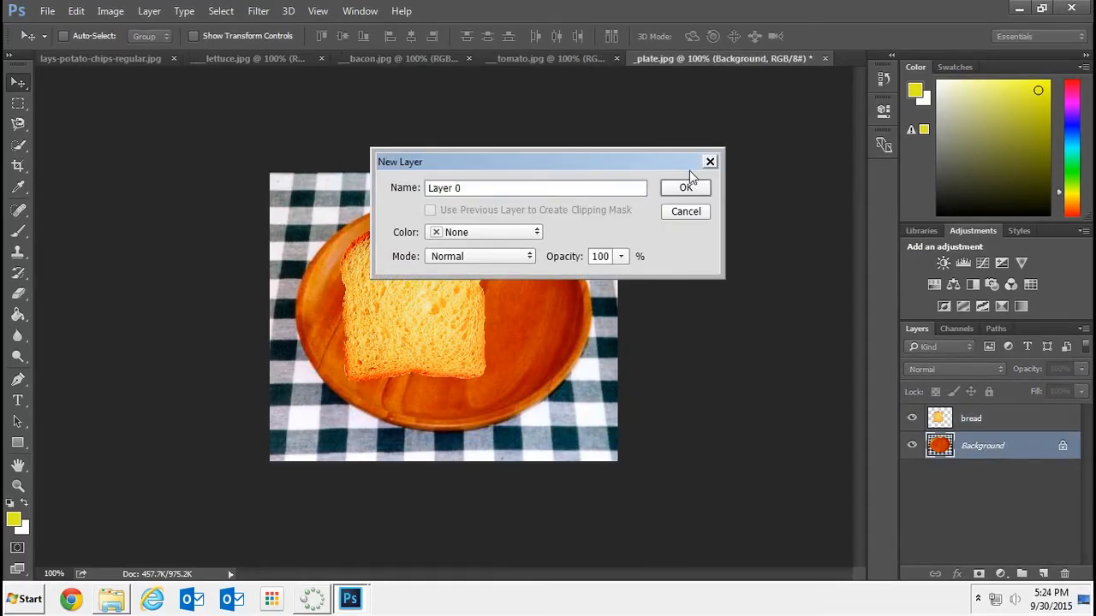
pyautogui.click(693, 215)
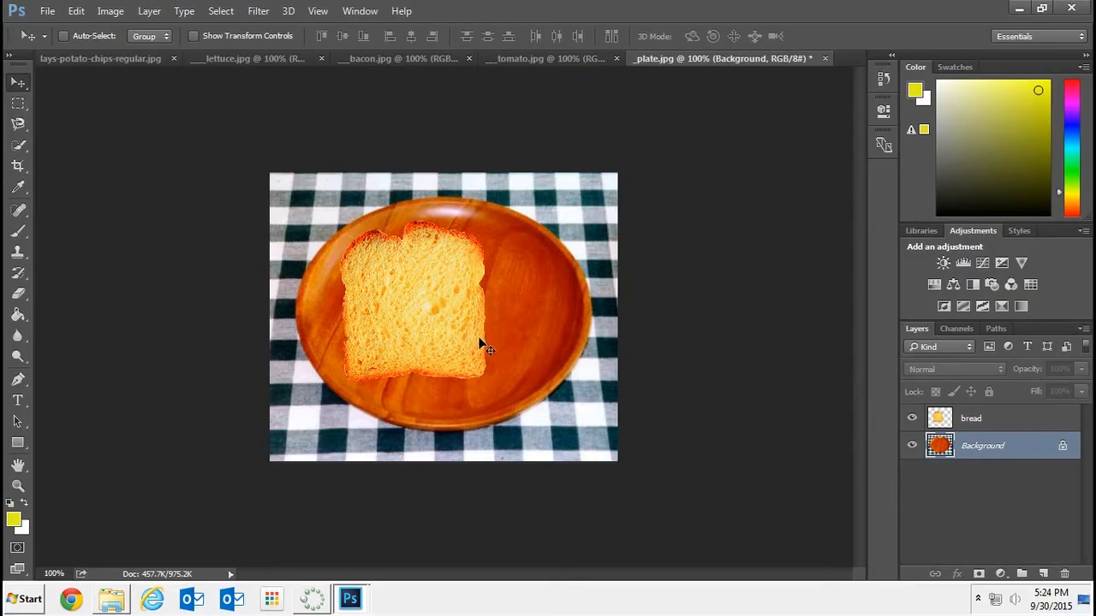
# Rotate the bread layer about 15 degrees counterclockwise with Free Transform and apply it
pyautogui.click(1008, 422)
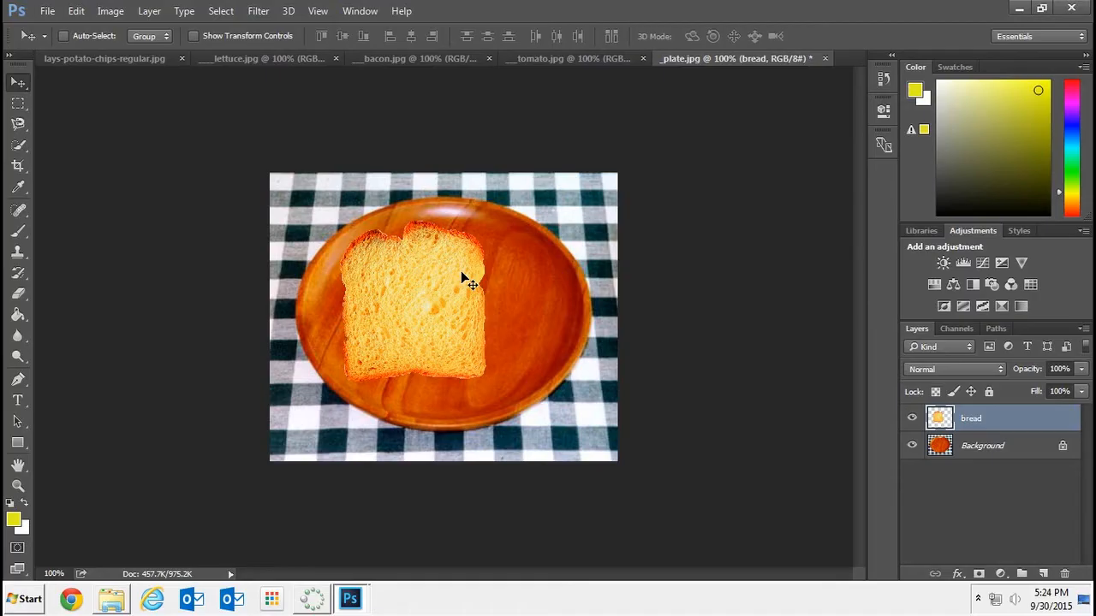
pyautogui.press('ctrl')
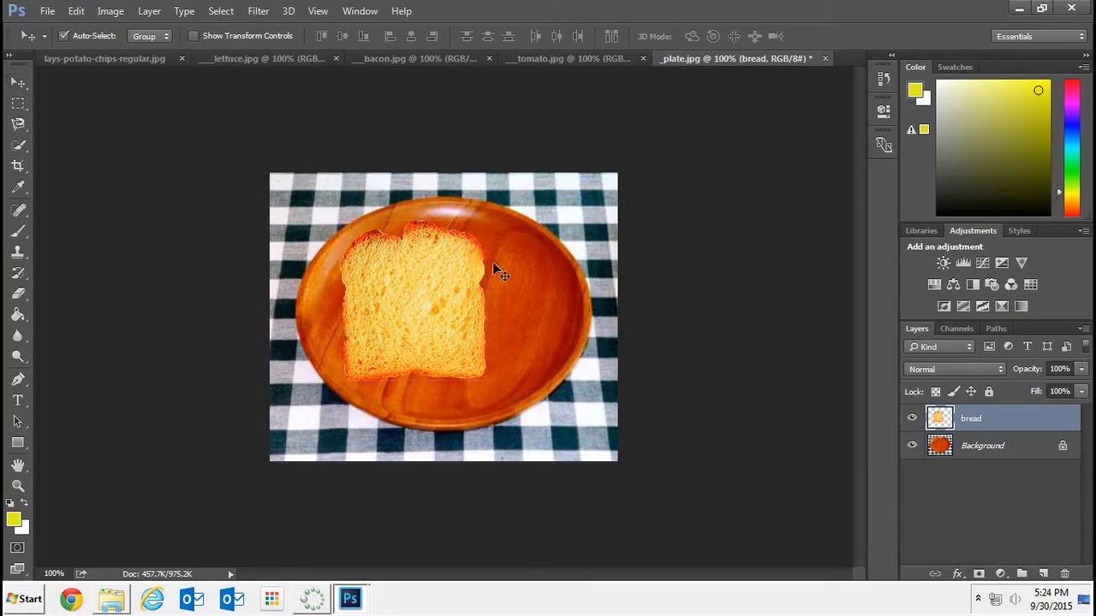
pyautogui.hotkey('ctrl', 't')
pyautogui.moveTo(501, 213); pyautogui.dragTo(470, 202)
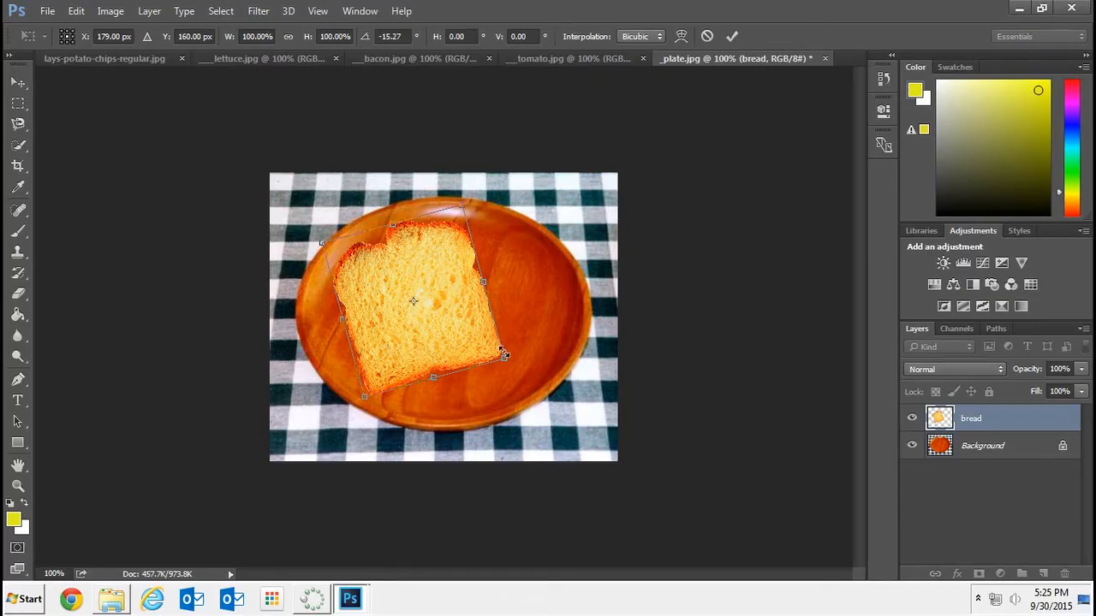
pyautogui.press('Return')
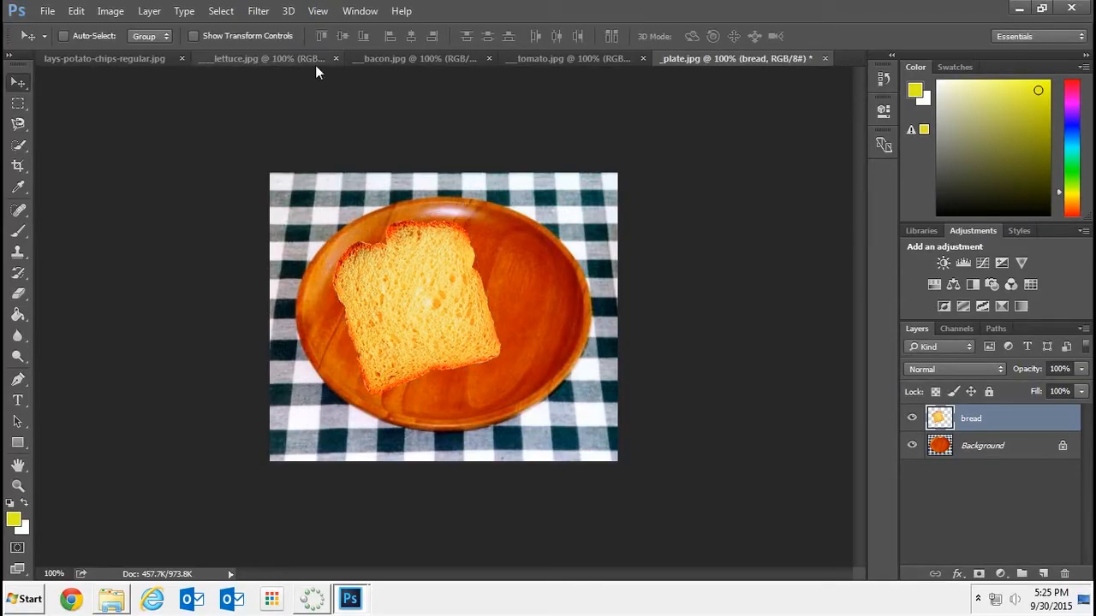
# Float the lettuce image and select the lettuce by selecting its white background with the Magic Wand and inverting the selection
pyautogui.moveTo(244, 58); pyautogui.dragTo(224, 128)
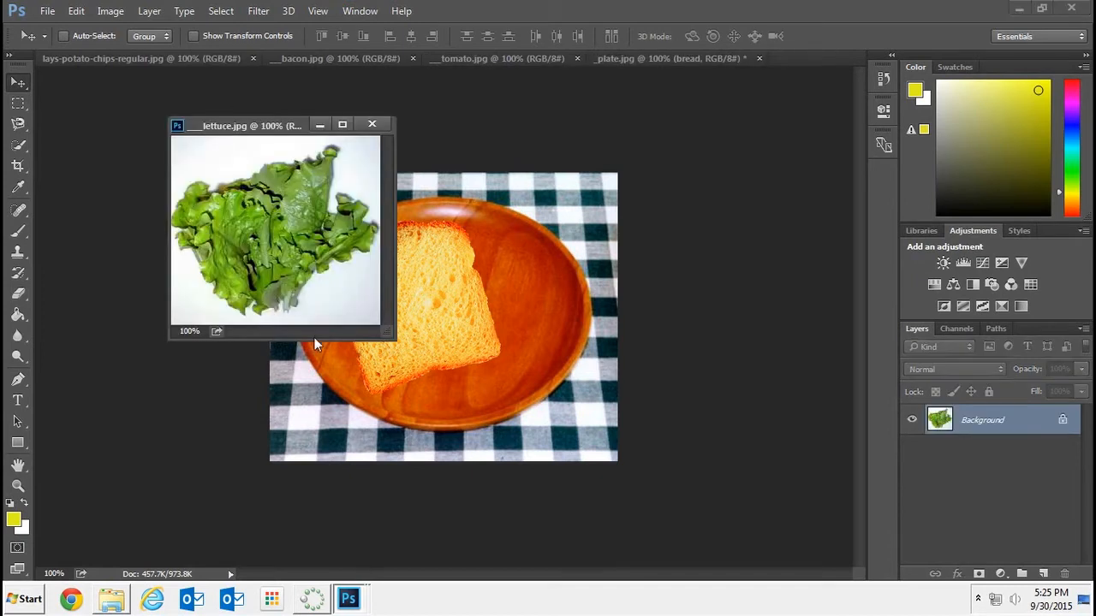
pyautogui.click(23, 149)
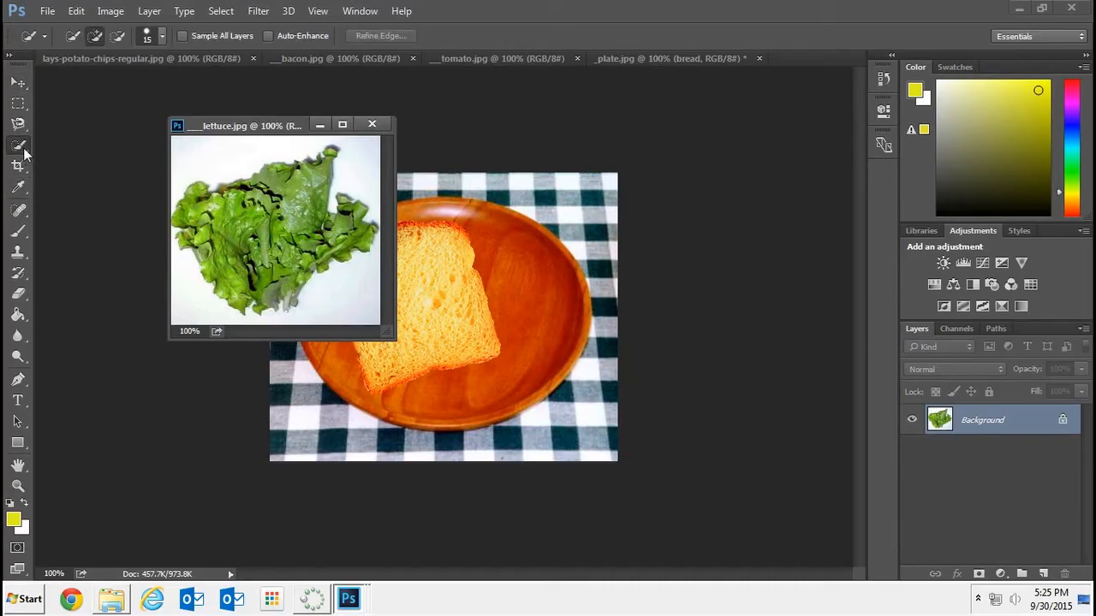
pyautogui.rightClick(23, 149)
pyautogui.click(68, 159)
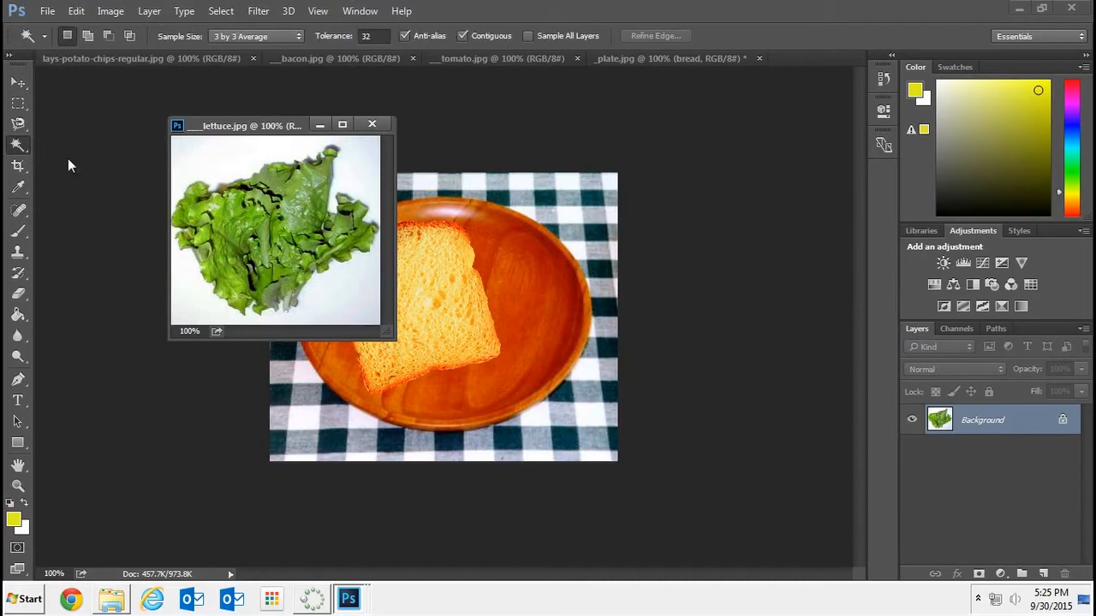
pyautogui.click(208, 155)
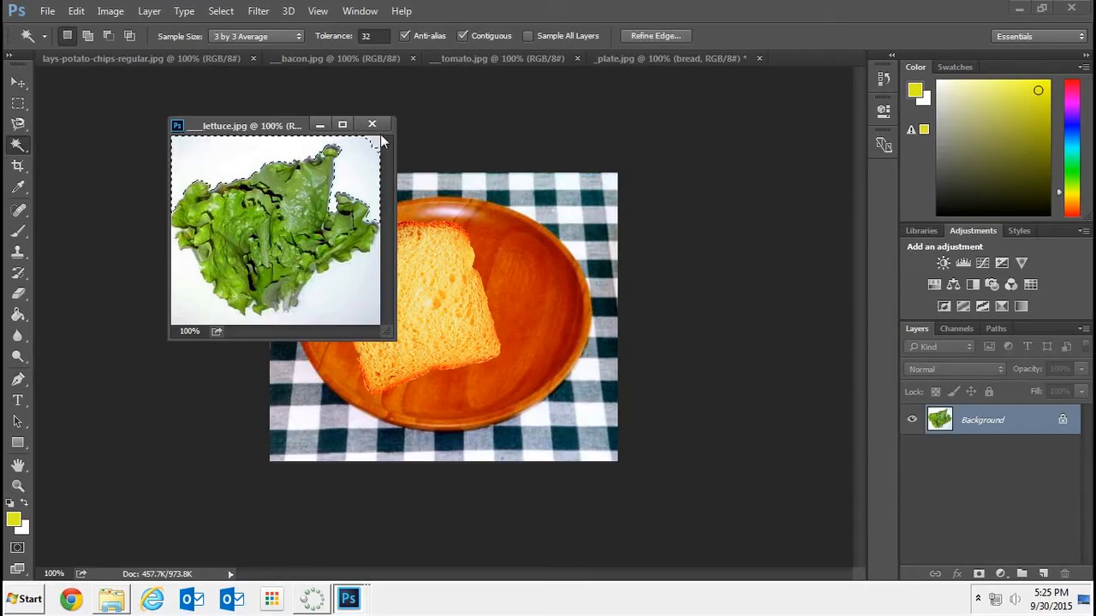
pyautogui.press('shift')
pyautogui.click(372, 299)
pyautogui.click(235, 295)
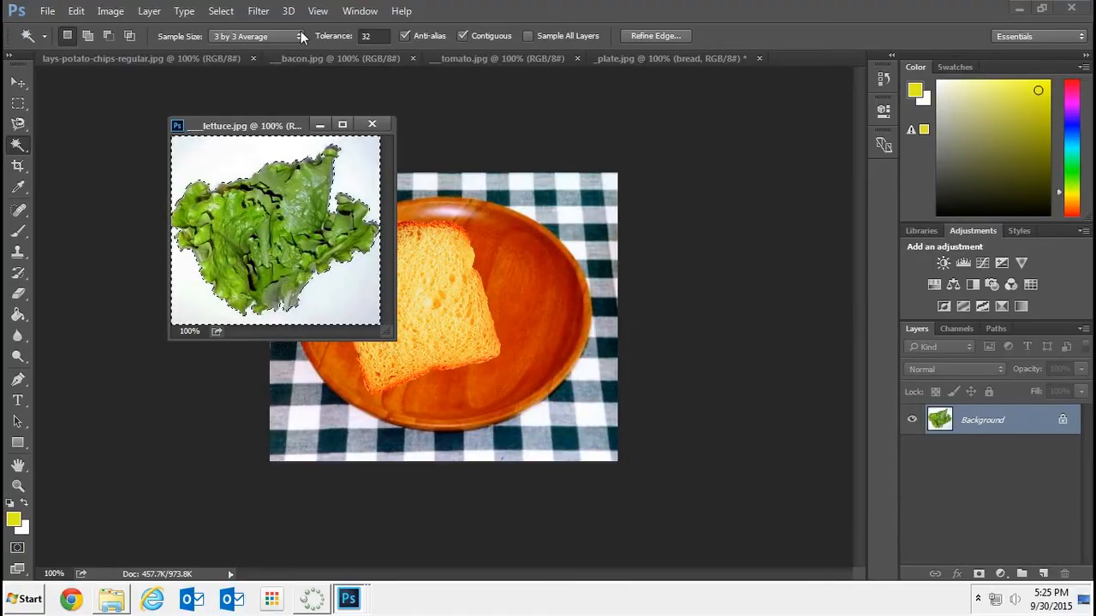
pyautogui.click(219, 11)
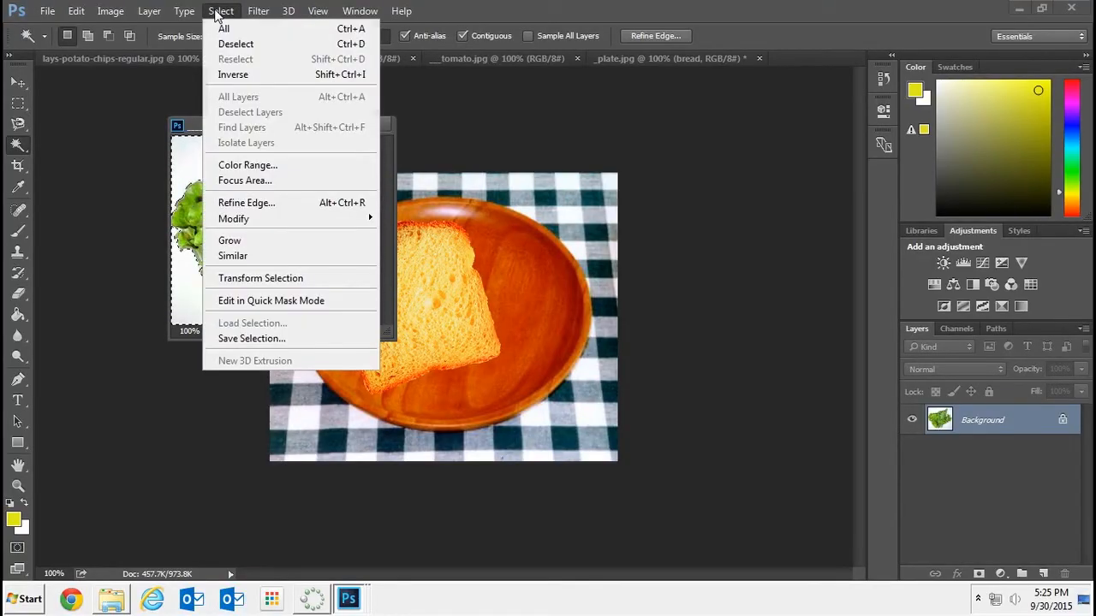
pyautogui.click(233, 76)
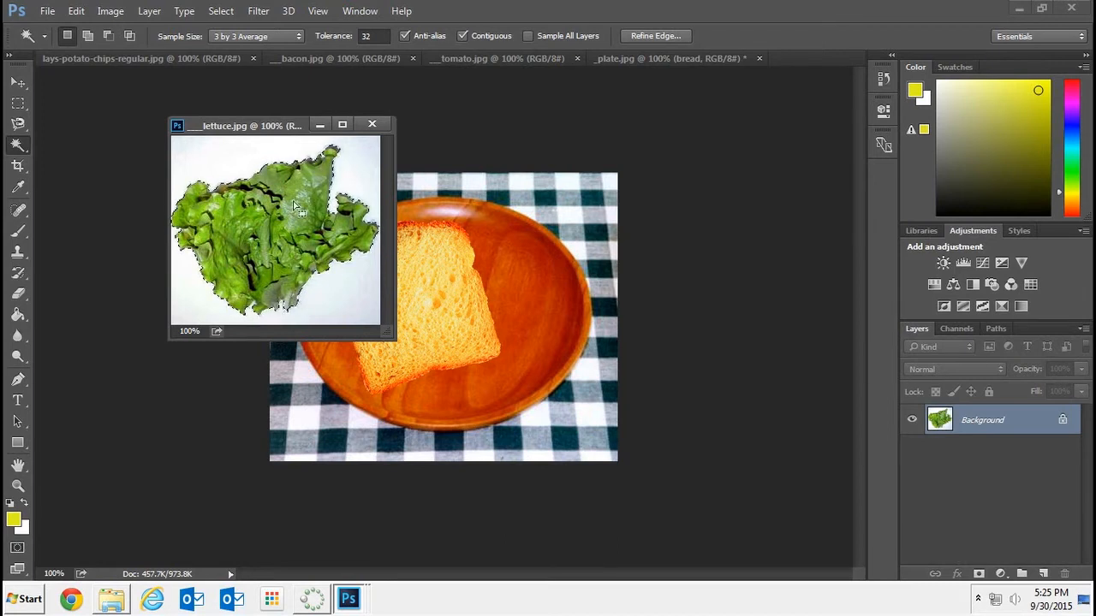
# Move the selected lettuce into the plate image, minimize the lettuce window and place the lettuce over the bread
pyautogui.click(18, 82)
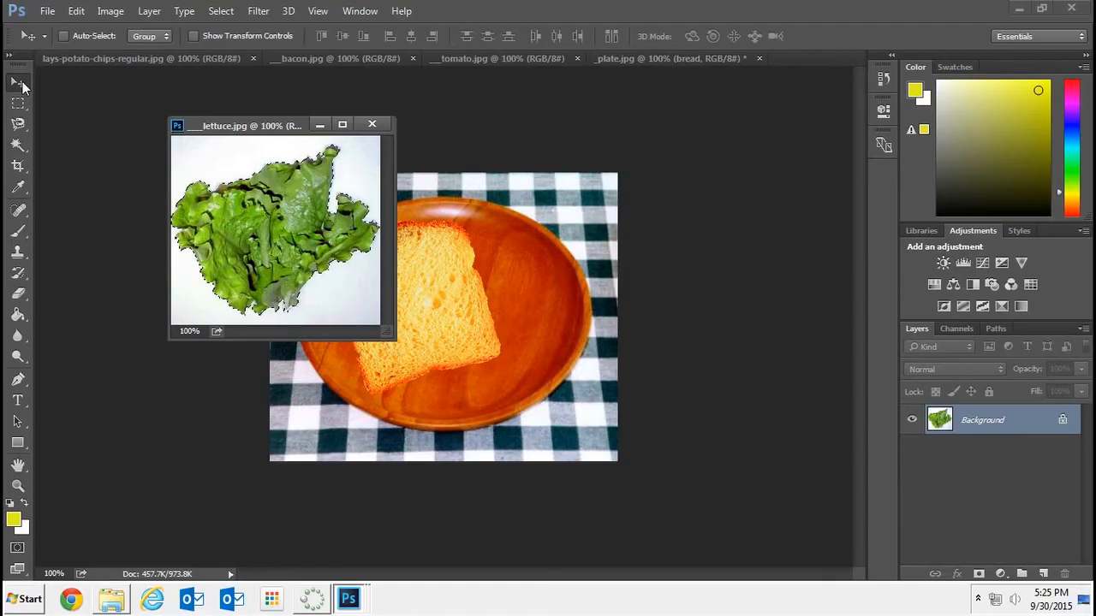
pyautogui.keyDown('ctrl'); pyautogui.keyDown('alt'); pyautogui.moveTo(296, 216); pyautogui.dragTo(471, 310); pyautogui.keyUp('alt'); pyautogui.keyUp('ctrl')
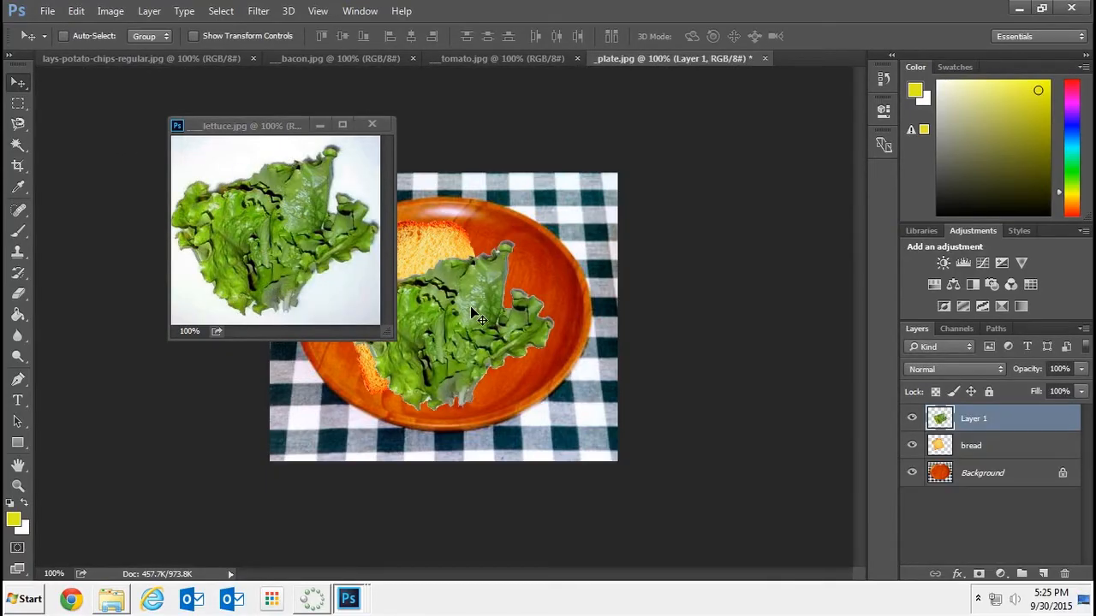
pyautogui.click(319, 126)
pyautogui.moveTo(455, 347); pyautogui.dragTo(429, 327)
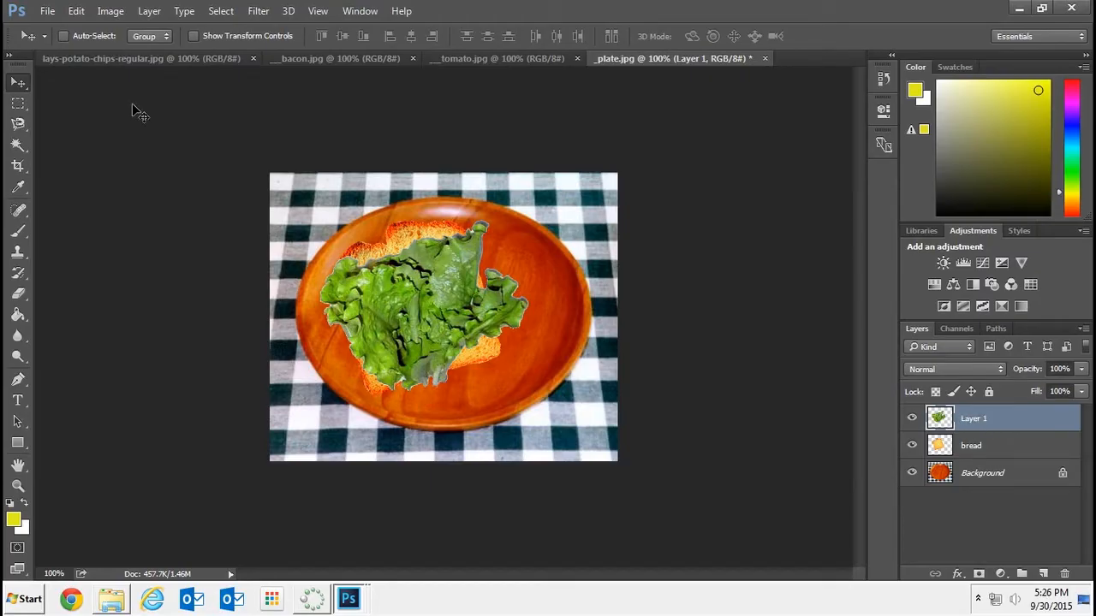
# Scale the lettuce layer to about 87% width and 83% height, apply the transformation and recenter it on the bread
pyautogui.hotkey('ctrl', 't')
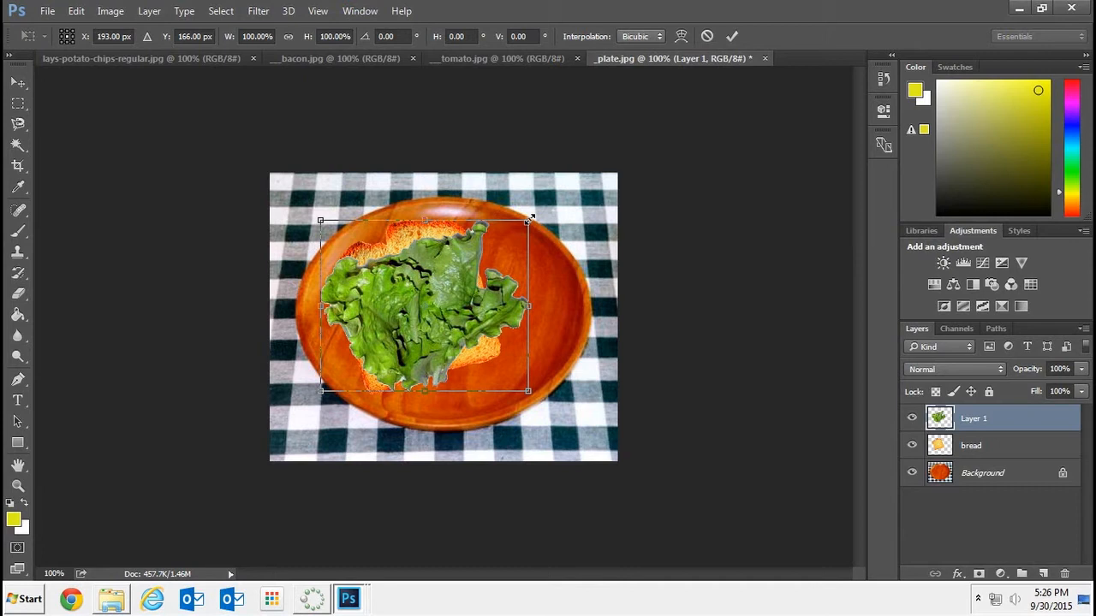
pyautogui.moveTo(531, 218); pyautogui.dragTo(501, 246)
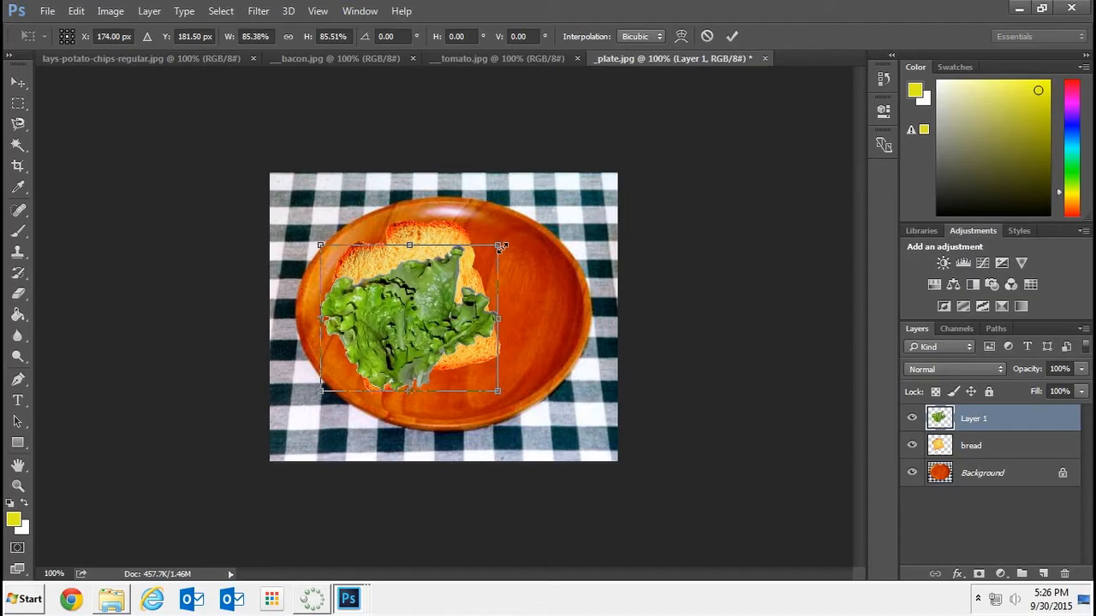
pyautogui.moveTo(501, 247); pyautogui.dragTo(500, 249)
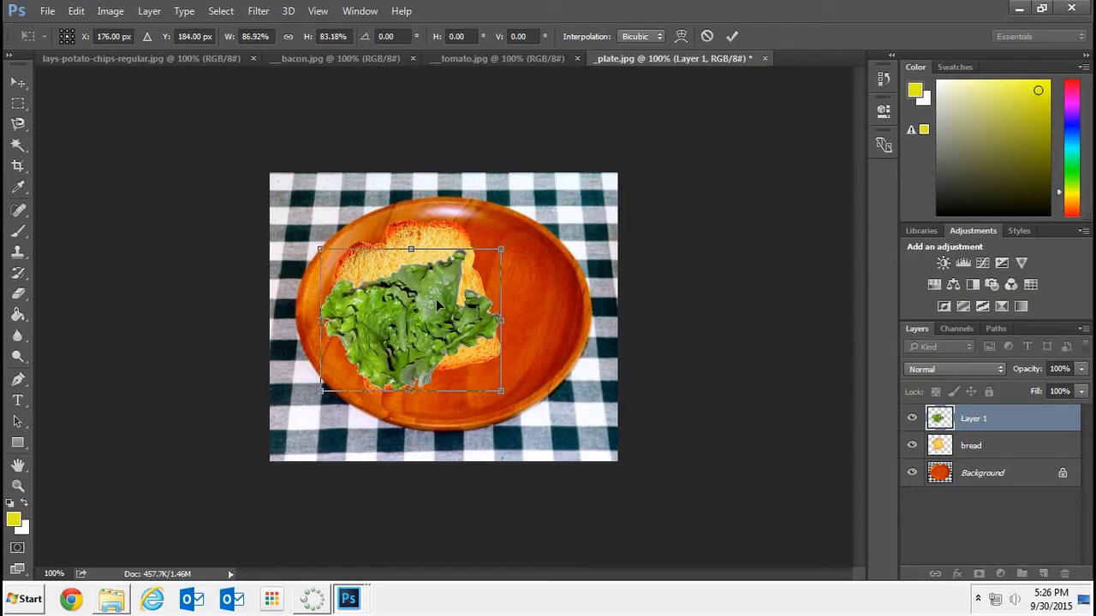
pyautogui.click(20, 81)
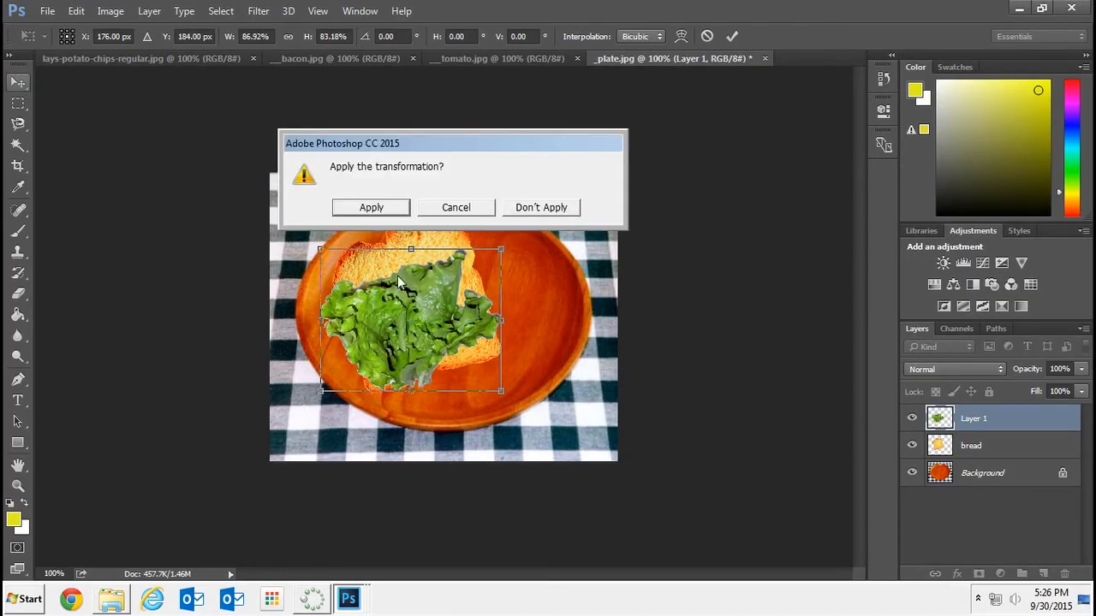
pyautogui.click(373, 207)
pyautogui.moveTo(415, 301); pyautogui.dragTo(421, 289)
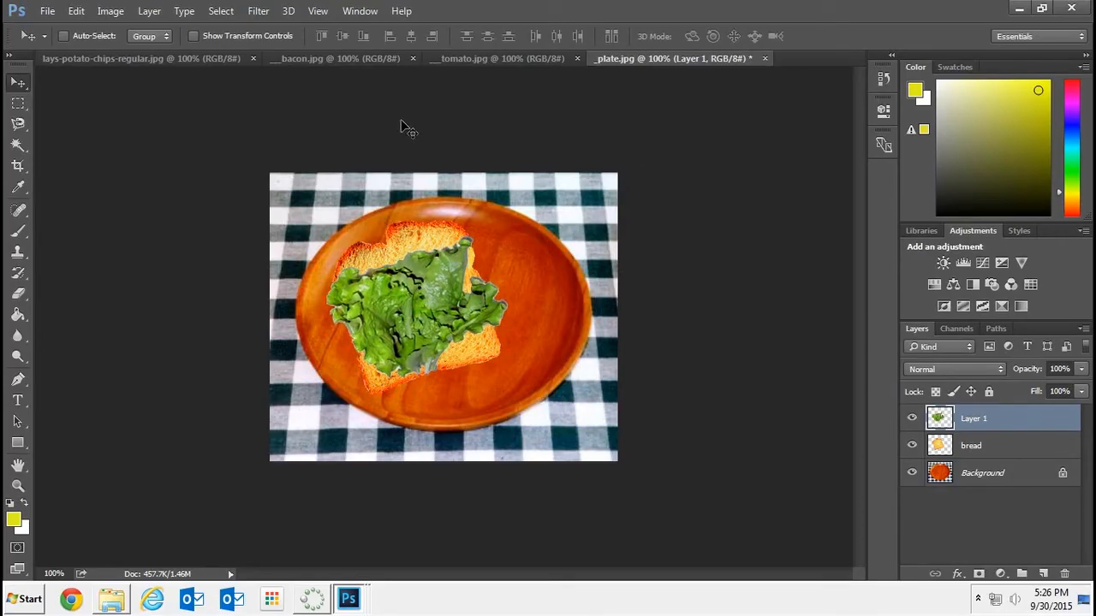
# Float the tomato image beside the plate image and select the tomato slice with the Quick Selection tool
pyautogui.click(466, 57)
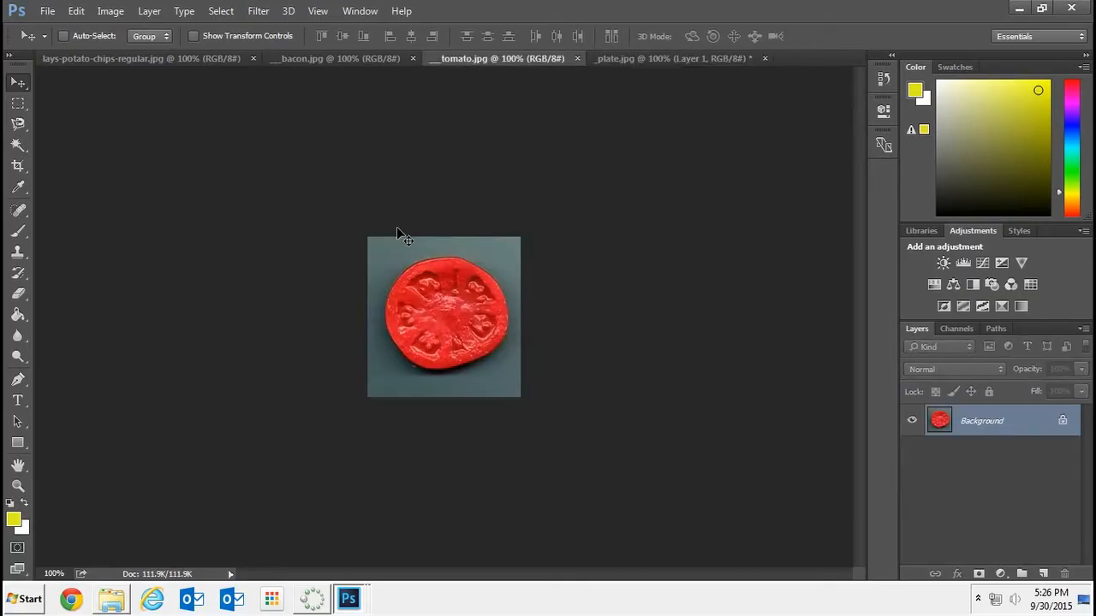
pyautogui.click(620, 59)
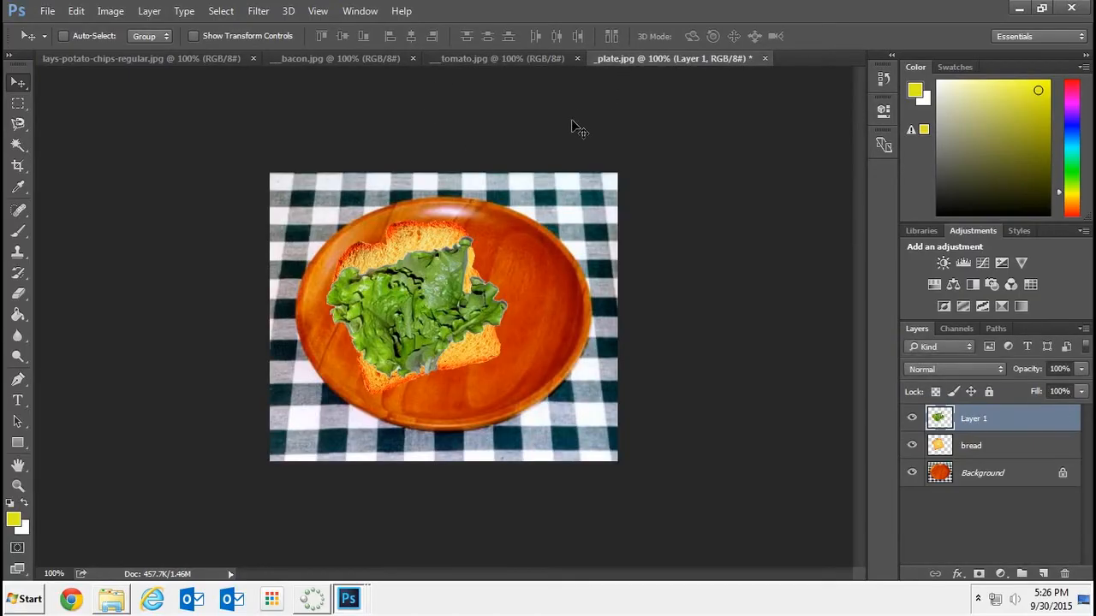
pyautogui.moveTo(504, 58); pyautogui.dragTo(381, 112)
pyautogui.moveTo(346, 159); pyautogui.dragTo(197, 92)
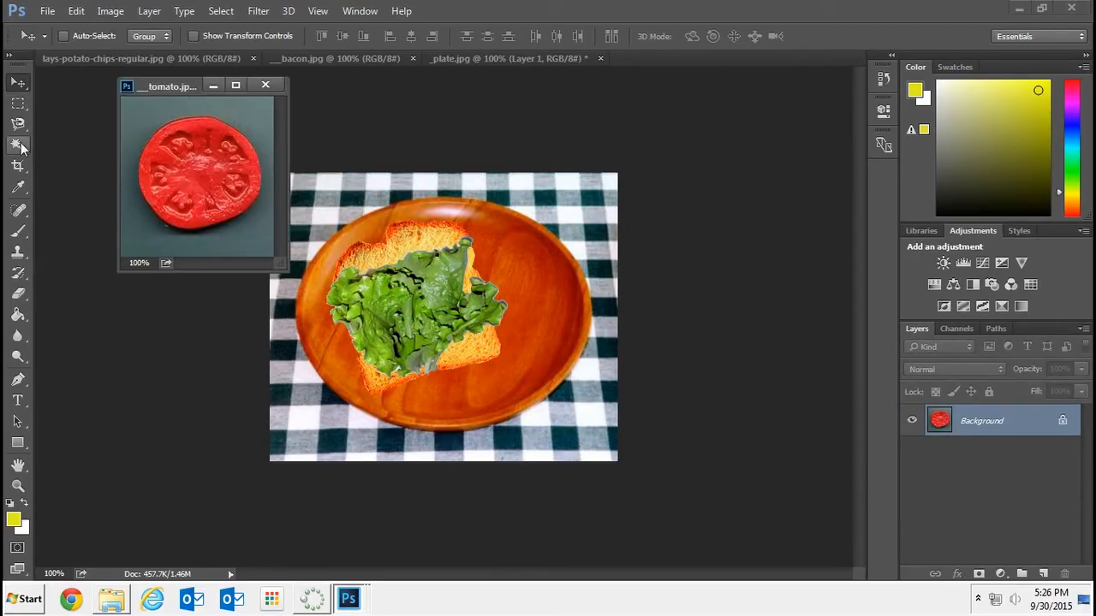
pyautogui.click(21, 147)
pyautogui.click(94, 142)
pyautogui.moveTo(191, 140)
pyautogui.mouseDown()
pyautogui.moveTo(225, 145)
pyautogui.moveTo(243, 189)
pyautogui.moveTo(191, 214)
pyautogui.mouseUp()
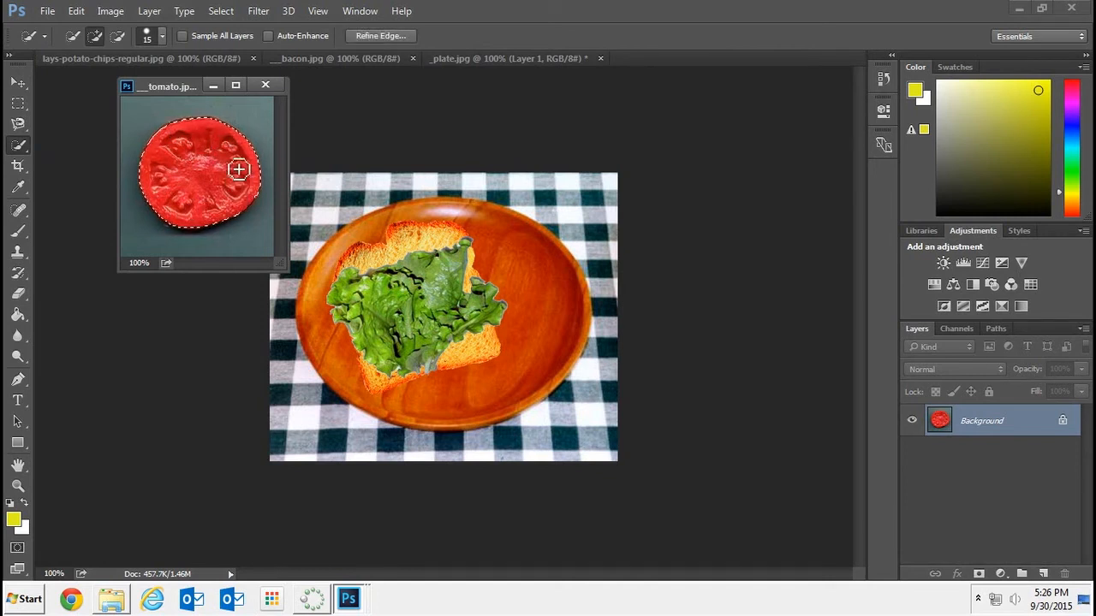
# Move the selected tomato slice onto the lettuce in the plate image and minimize the tomato window
pyautogui.click(18, 82)
pyautogui.moveTo(202, 186); pyautogui.dragTo(396, 302)
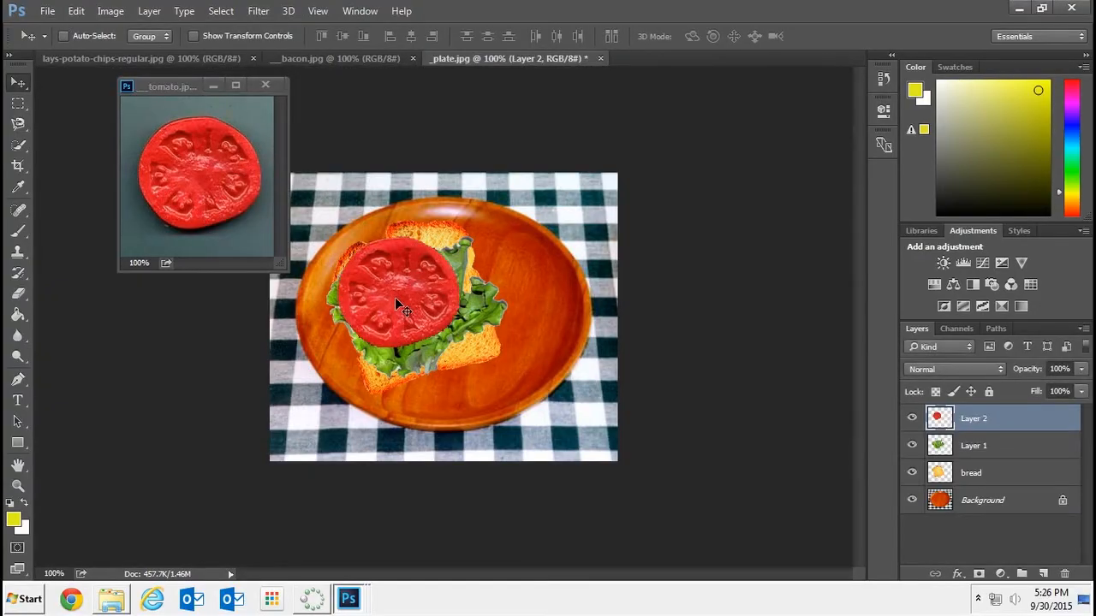
pyautogui.click(207, 82)
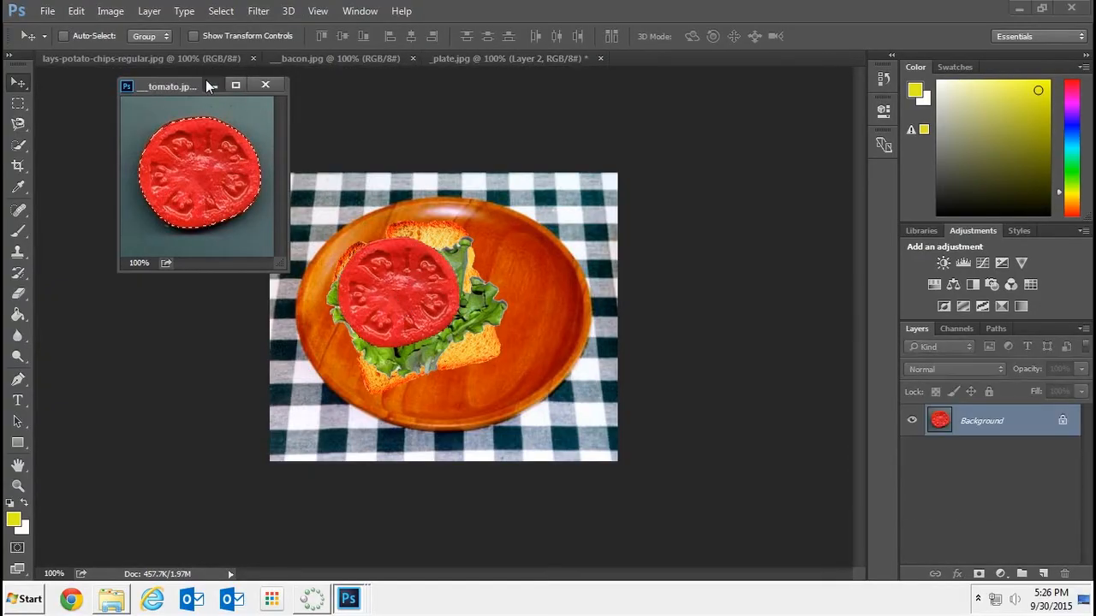
pyautogui.click(208, 83)
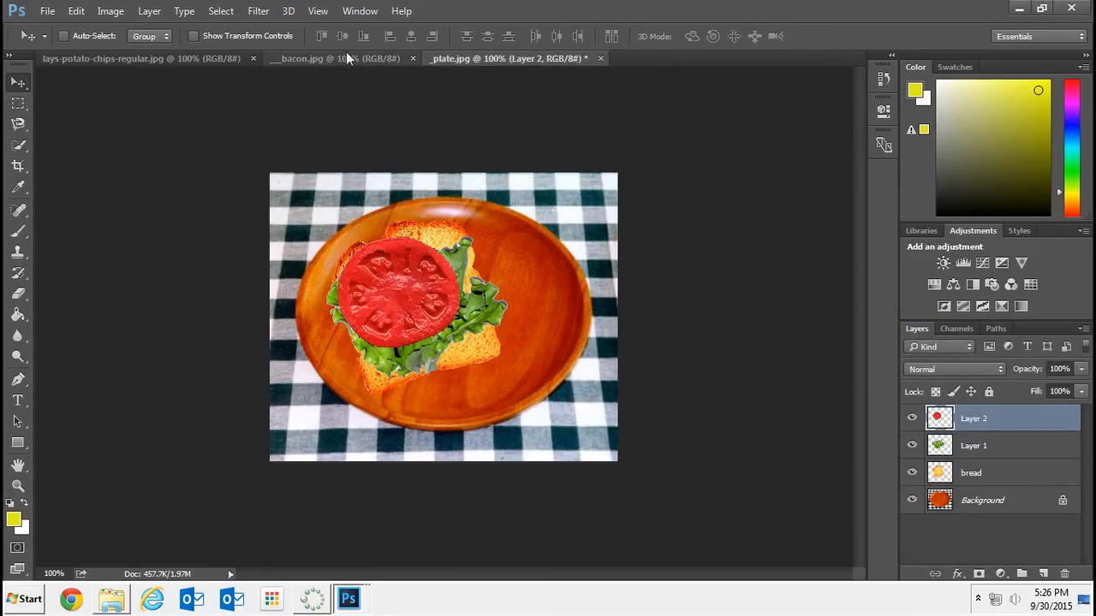
# Float the bacon image, select the bacon with the Quick Selection tool and move it onto the tomato in the plate image
pyautogui.moveTo(343, 56); pyautogui.dragTo(235, 124)
pyautogui.click(18, 145)
pyautogui.moveTo(168, 176)
pyautogui.mouseDown()
pyautogui.moveTo(206, 167)
pyautogui.moveTo(220, 215)
pyautogui.moveTo(244, 204)
pyautogui.moveTo(391, 301)
pyautogui.mouseUp()
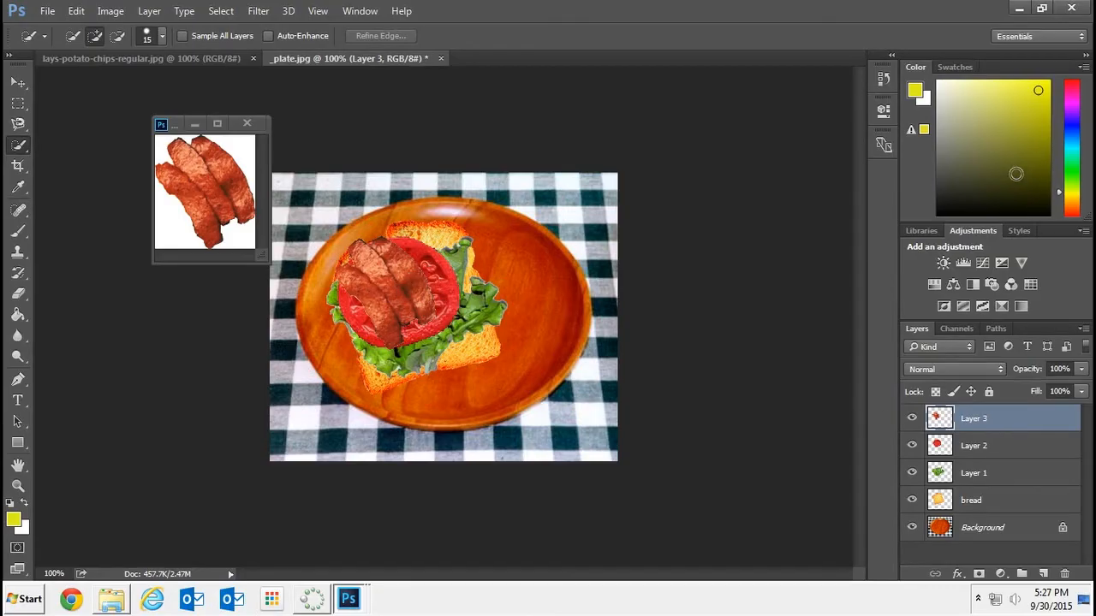
# Scale the bacon layer to about 127%, apply the transformation, shift it slightly right on the sandwich and minimize the bacon window
pyautogui.hotkey('ctrl', 't')
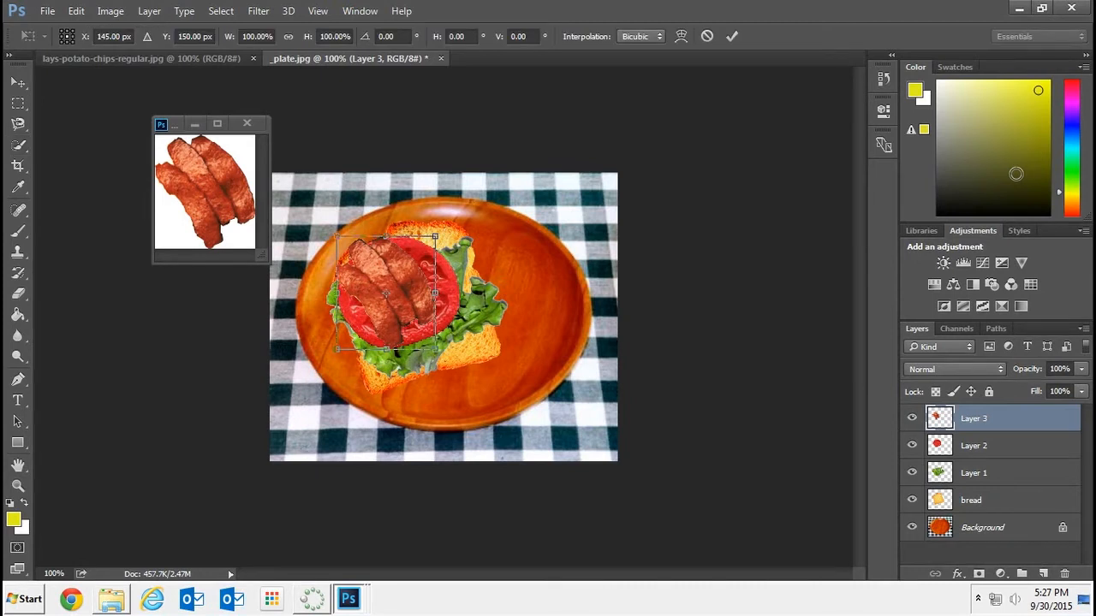
pyautogui.moveTo(434, 345); pyautogui.dragTo(462, 379)
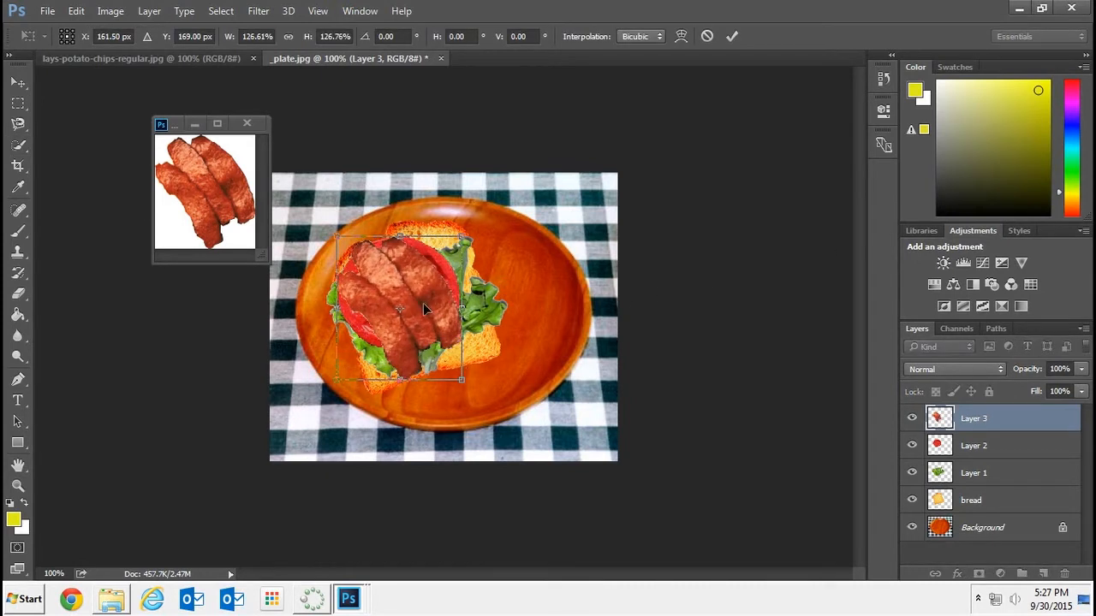
pyautogui.click(20, 84)
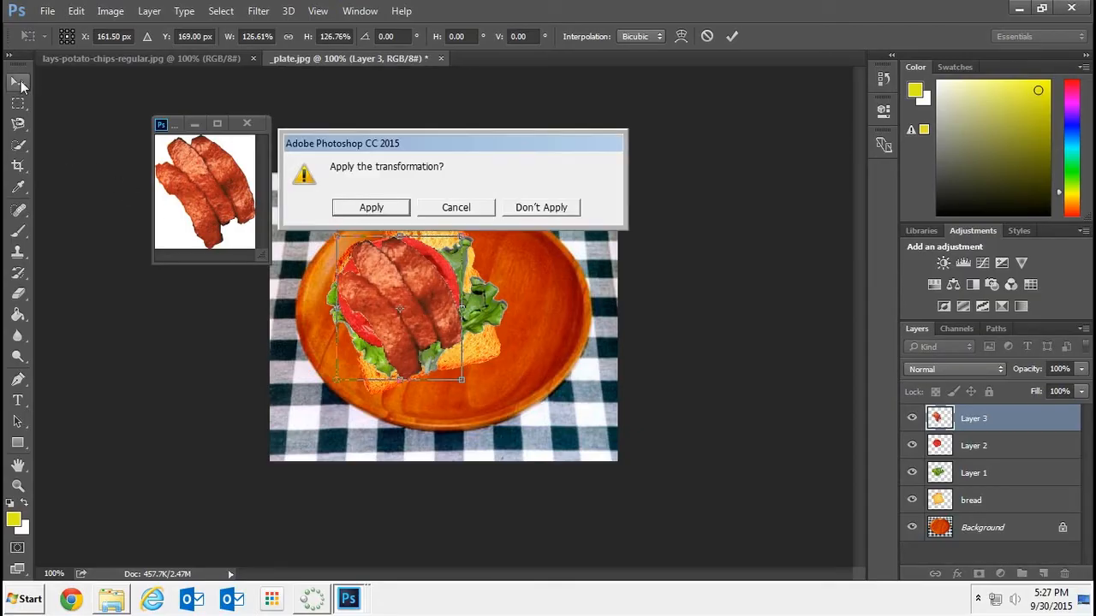
pyautogui.click(369, 209)
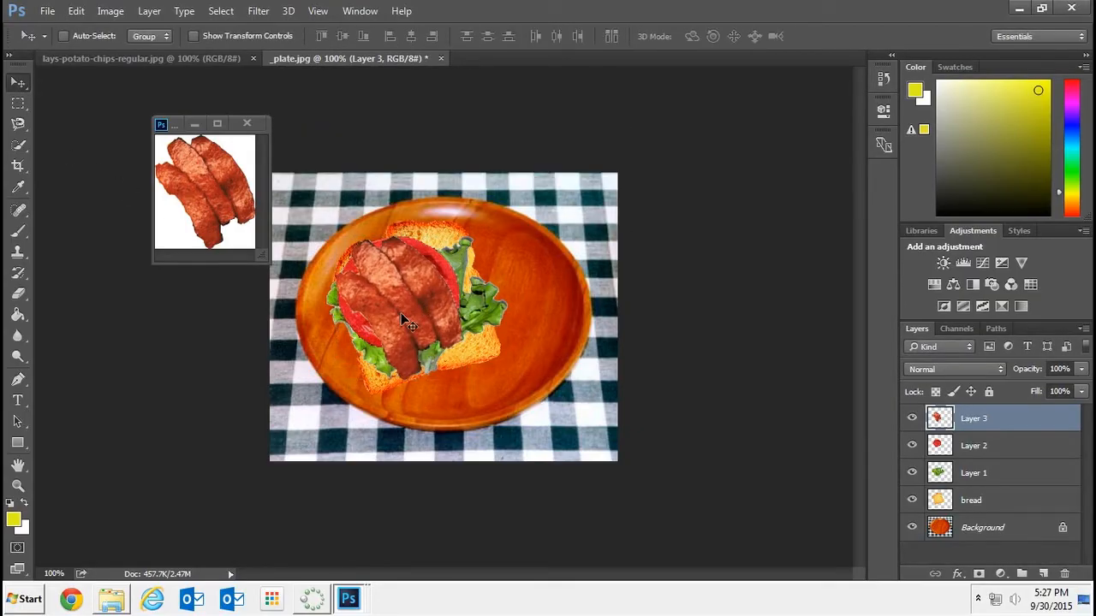
pyautogui.moveTo(402, 317); pyautogui.dragTo(423, 322)
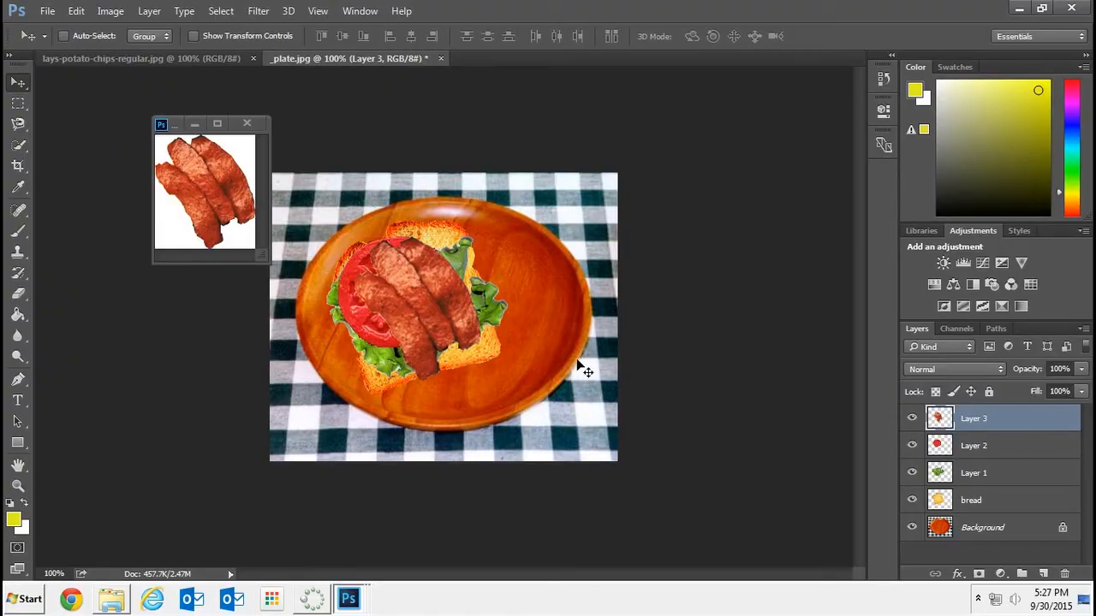
pyautogui.click(198, 123)
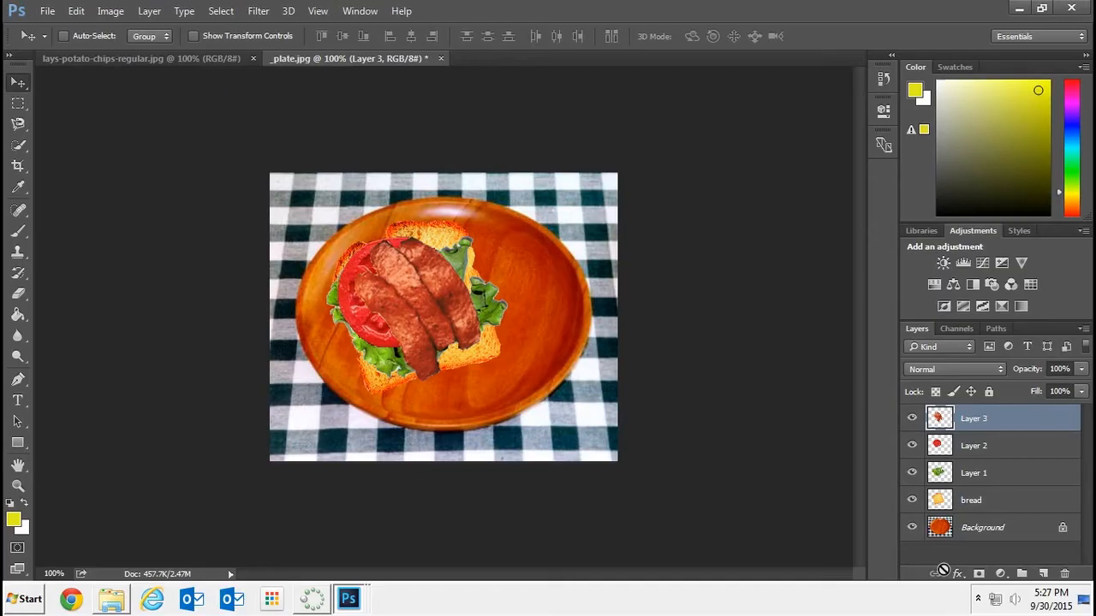
# Add a new layer above the bacon and name it mustard
pyautogui.click(1042, 573)
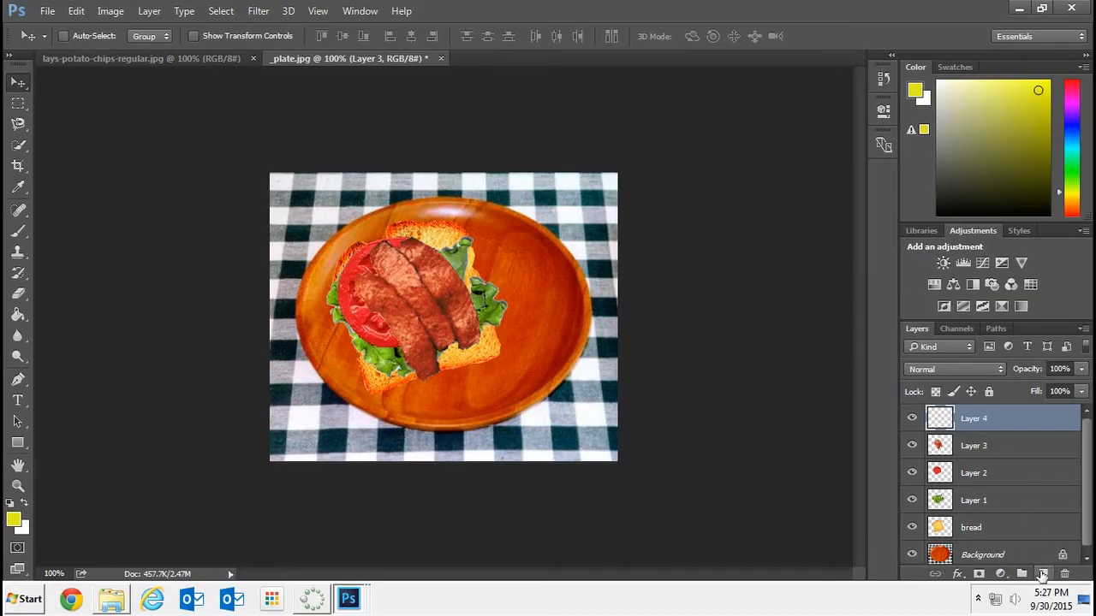
pyautogui.doubleClick(976, 419)
pyautogui.write('must')
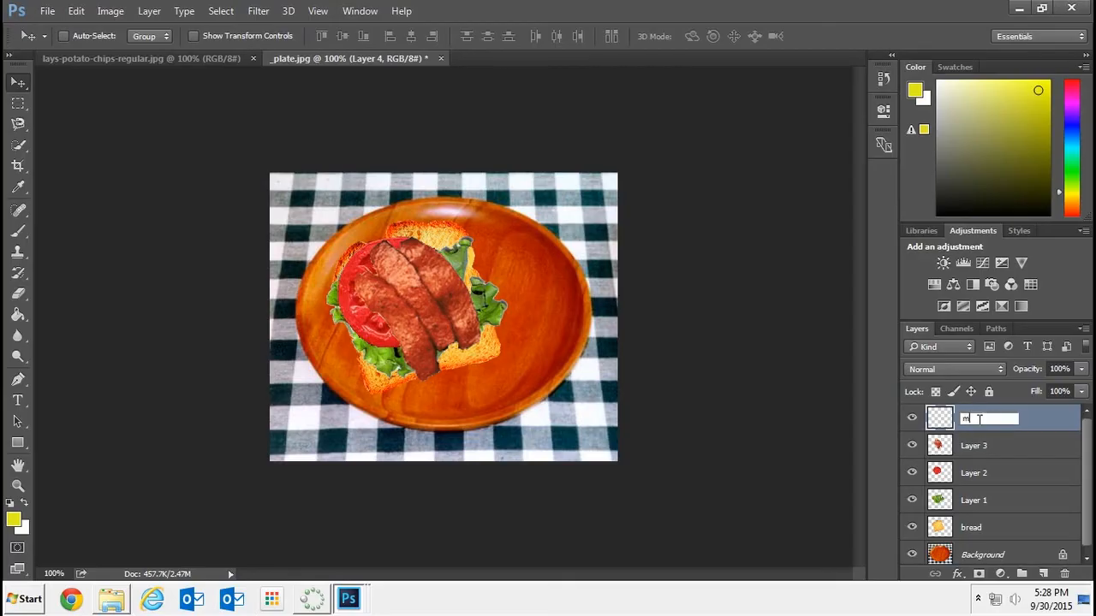
pyautogui.write('ard')
# Paint a squiggle across the bacon on the mustard layer with a hard 13 px brush in a slightly darker yellow
pyautogui.click(18, 233)
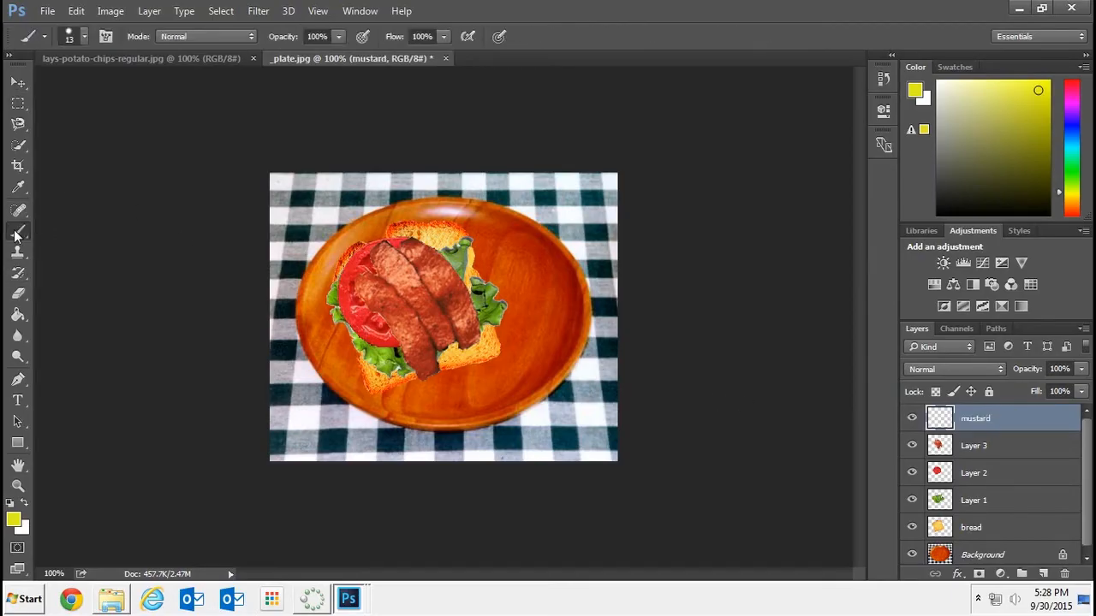
pyautogui.click(83, 37)
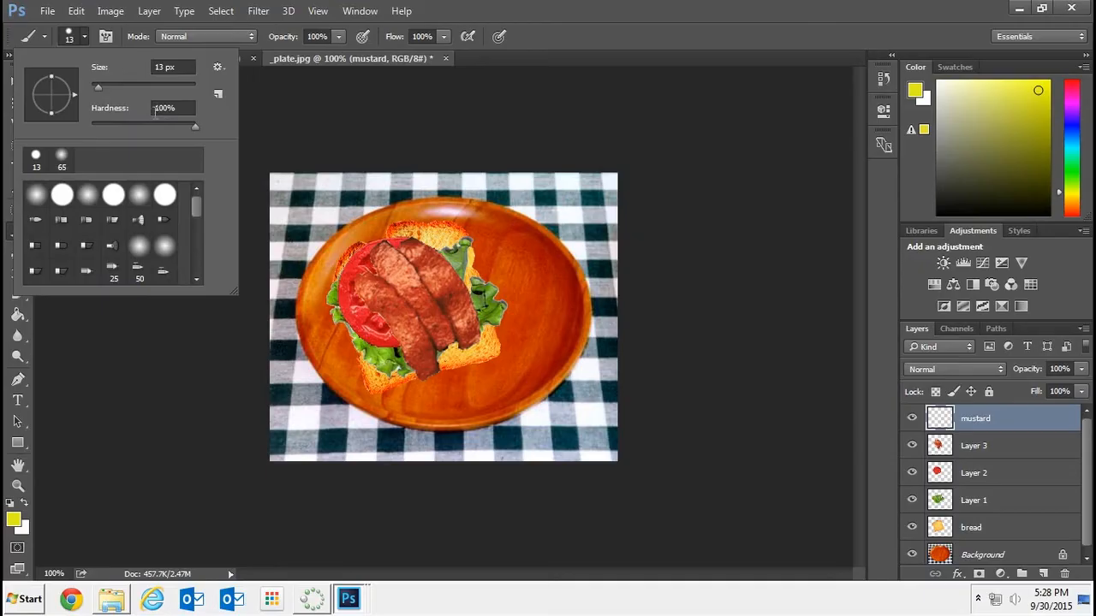
pyautogui.click(303, 129)
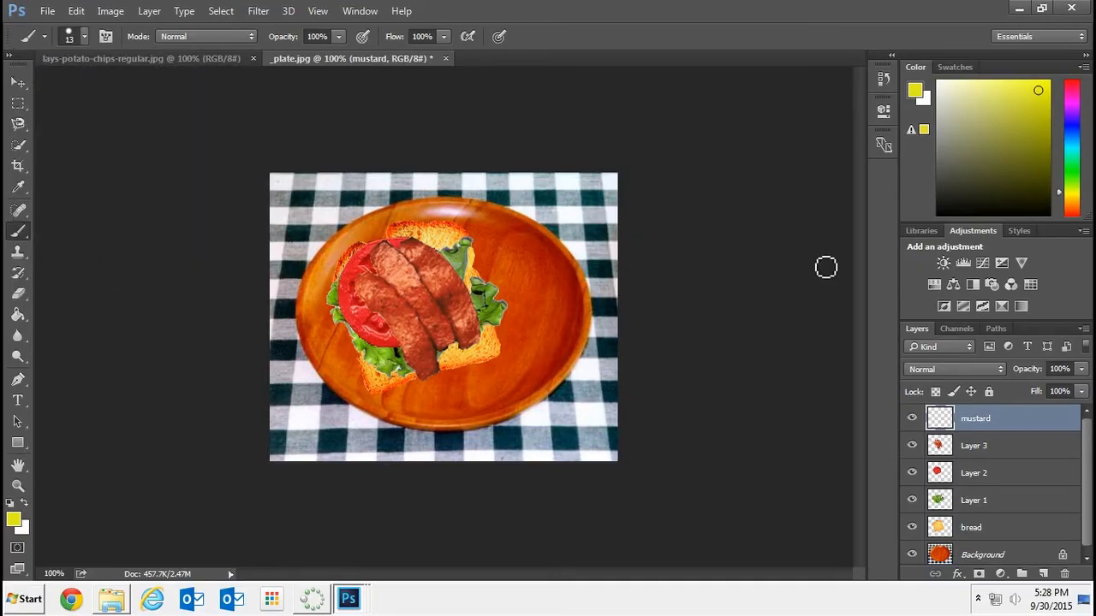
pyautogui.click(939, 89)
pyautogui.click(1036, 102)
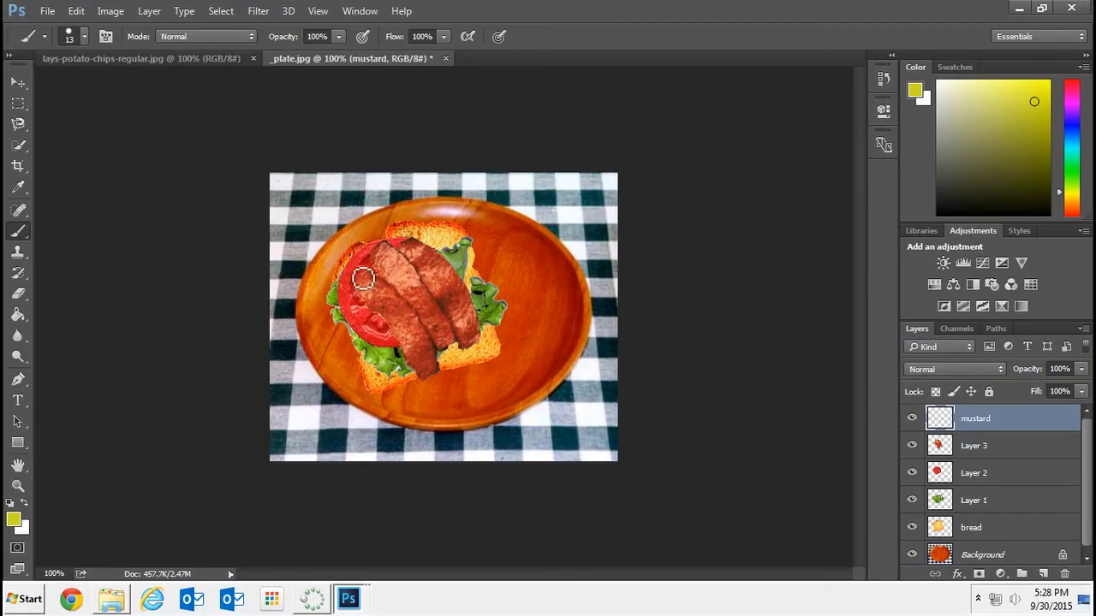
pyautogui.moveTo(364, 277)
pyautogui.mouseDown()
pyautogui.moveTo(450, 271)
pyautogui.moveTo(402, 304)
pyautogui.moveTo(406, 324)
pyautogui.moveTo(452, 328)
pyautogui.moveTo(425, 363)
pyautogui.mouseUp()
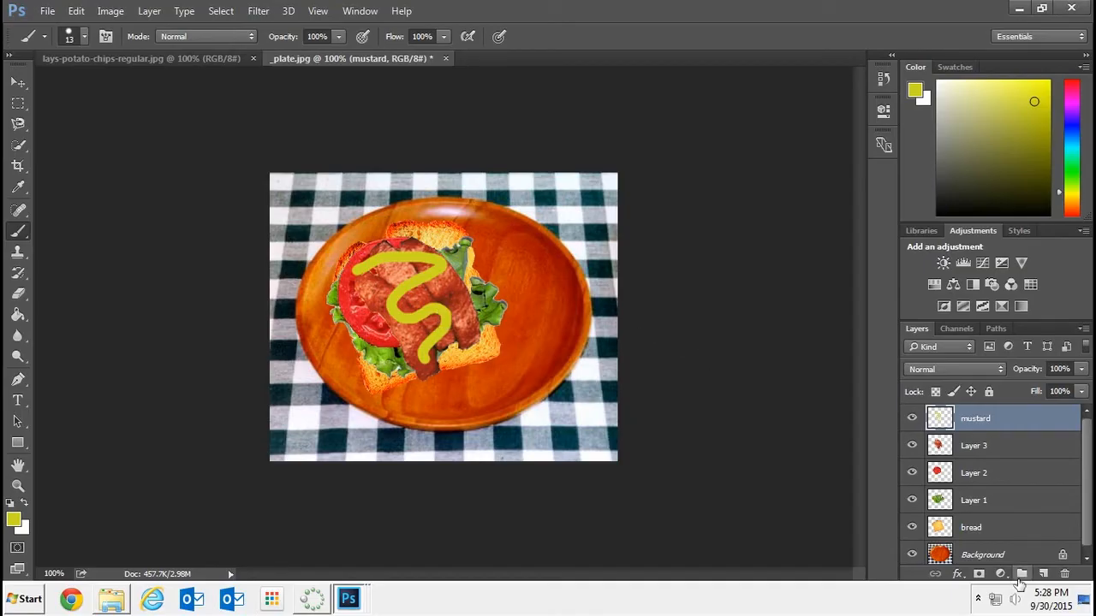
# Add a Bevel & Emboss effect to the mustard layer with a size of 29 px and a depth of 134%
pyautogui.click(958, 577)
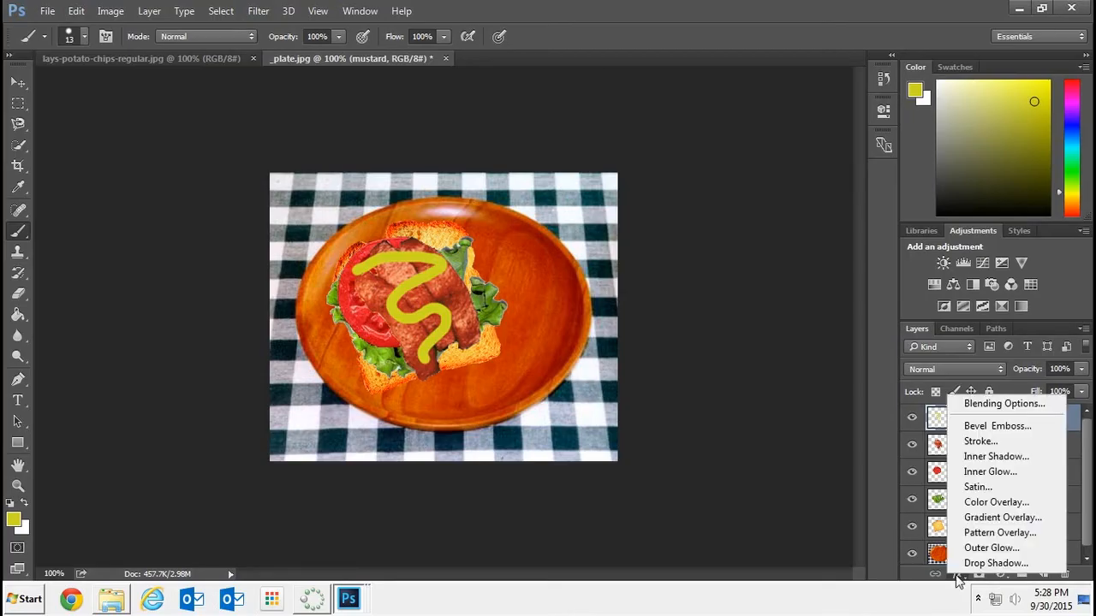
pyautogui.click(1003, 437)
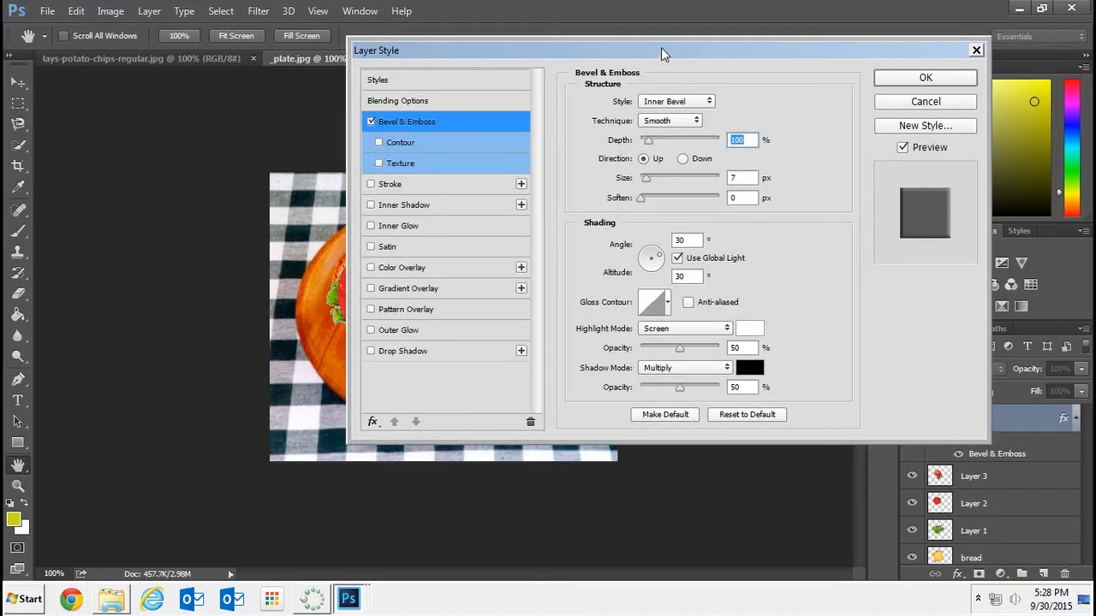
pyautogui.moveTo(661, 54); pyautogui.dragTo(861, 27)
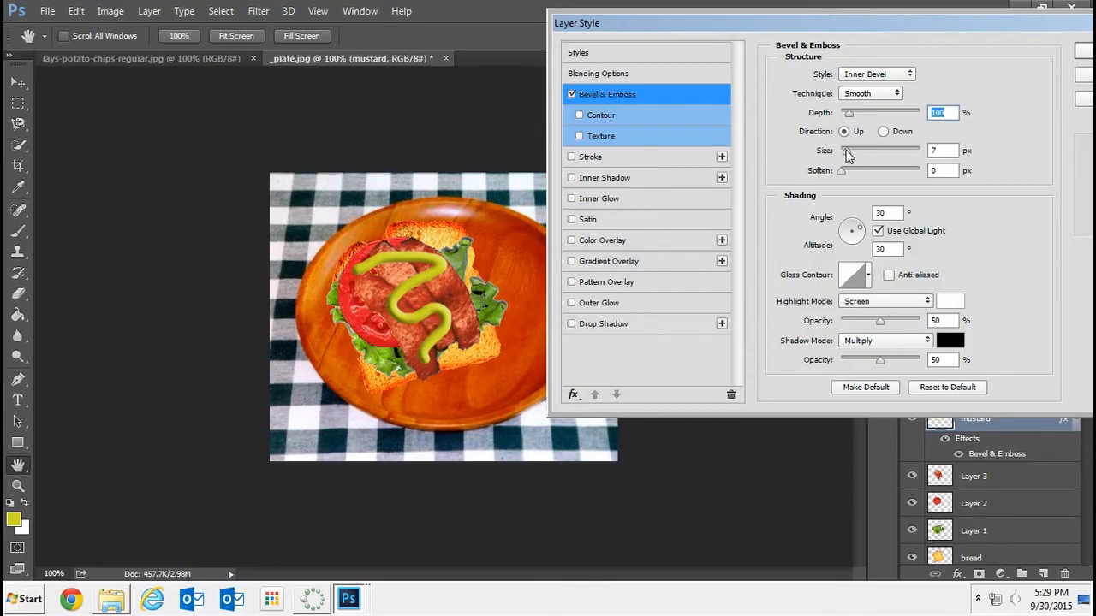
pyautogui.moveTo(845, 154); pyautogui.dragTo(876, 168)
pyautogui.moveTo(847, 113)
pyautogui.mouseDown()
pyautogui.moveTo(890, 114)
pyautogui.moveTo(852, 113)
pyautogui.mouseUp()
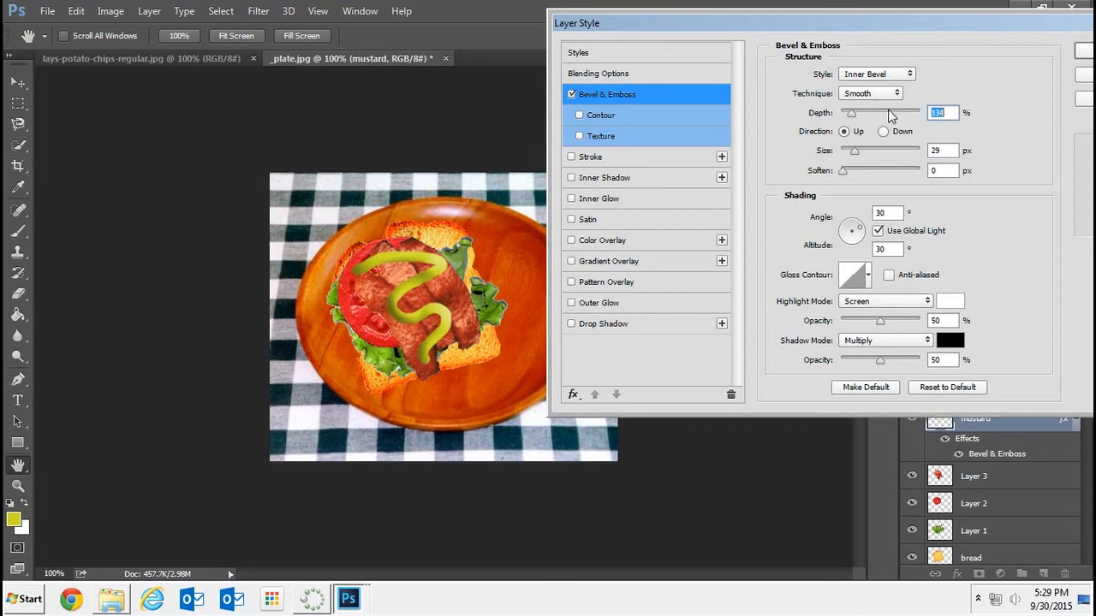
# Try the Gradient Overlay and Satin effects on the mustard layer and turn both off again
pyautogui.click(572, 261)
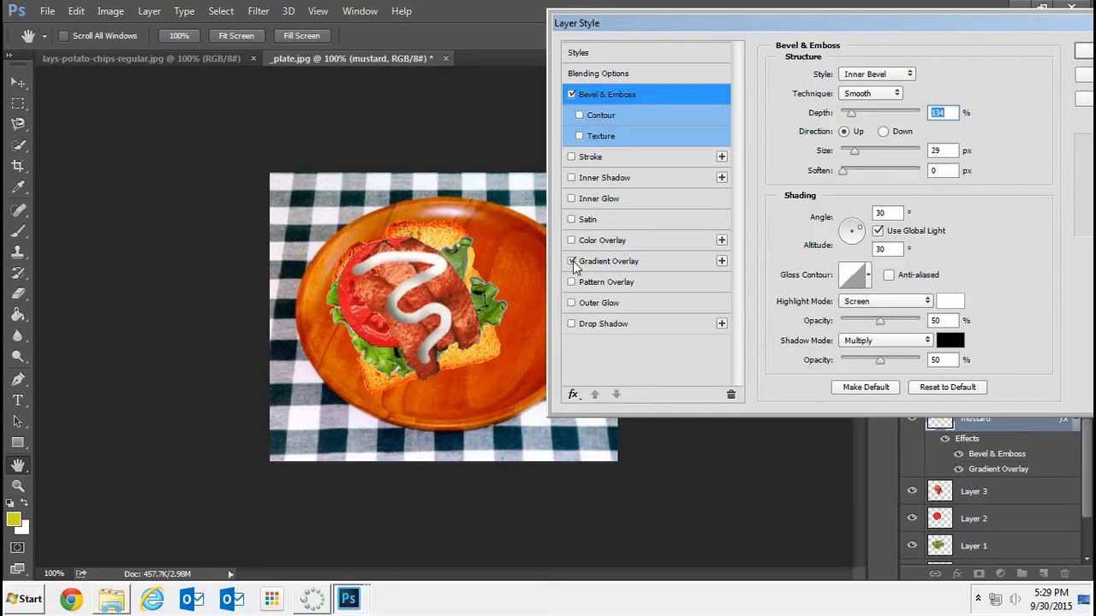
pyautogui.click(572, 261)
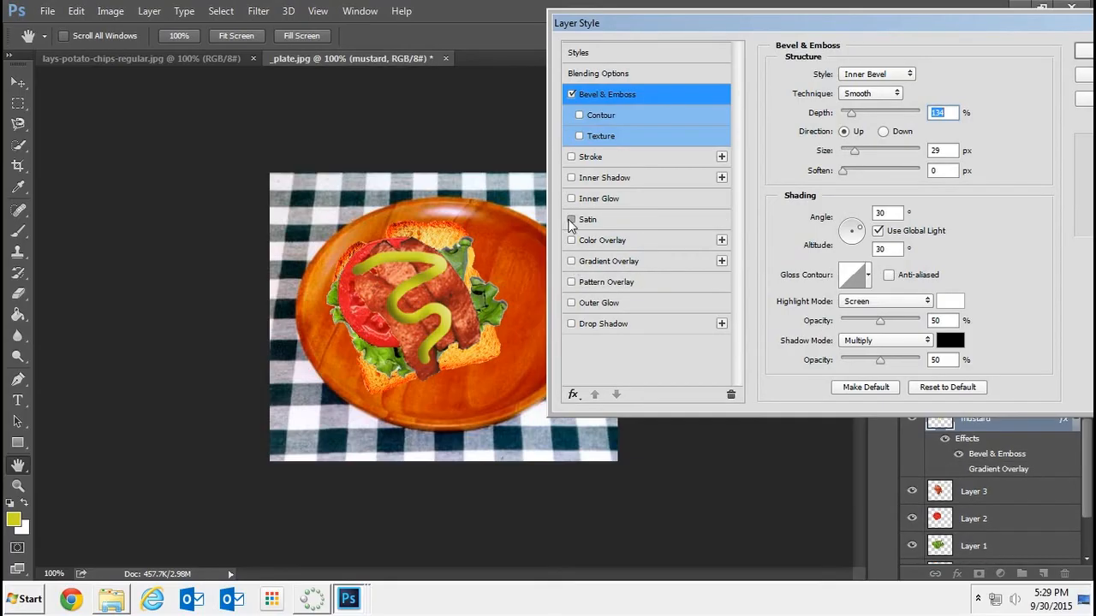
pyautogui.click(571, 220)
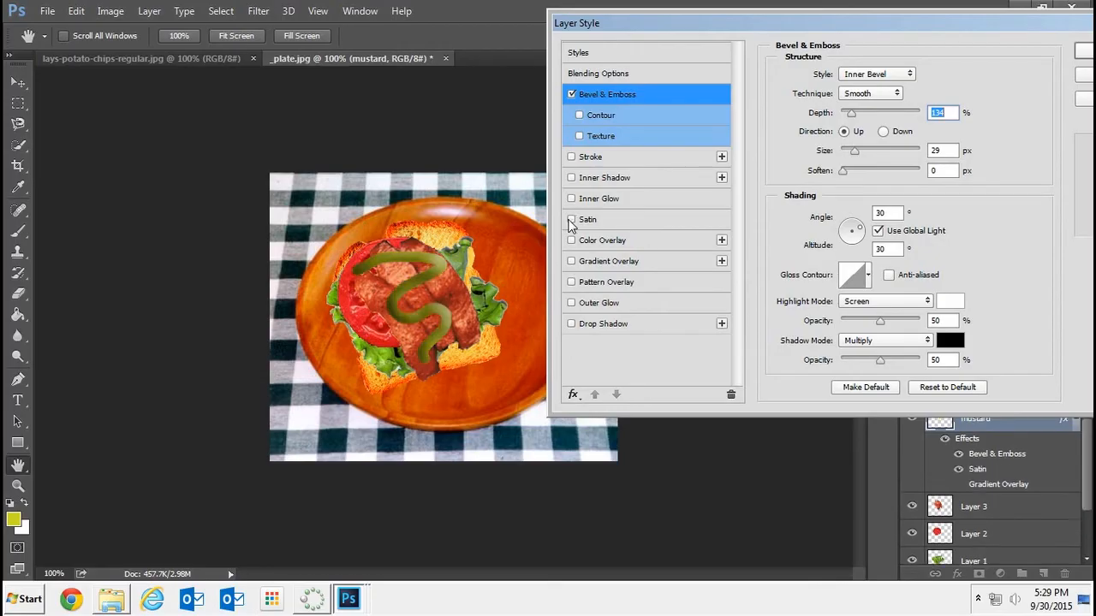
pyautogui.click(571, 220)
# Enable Inner Glow and Inner Shadow for the mustard layer and apply the layer style
pyautogui.click(572, 199)
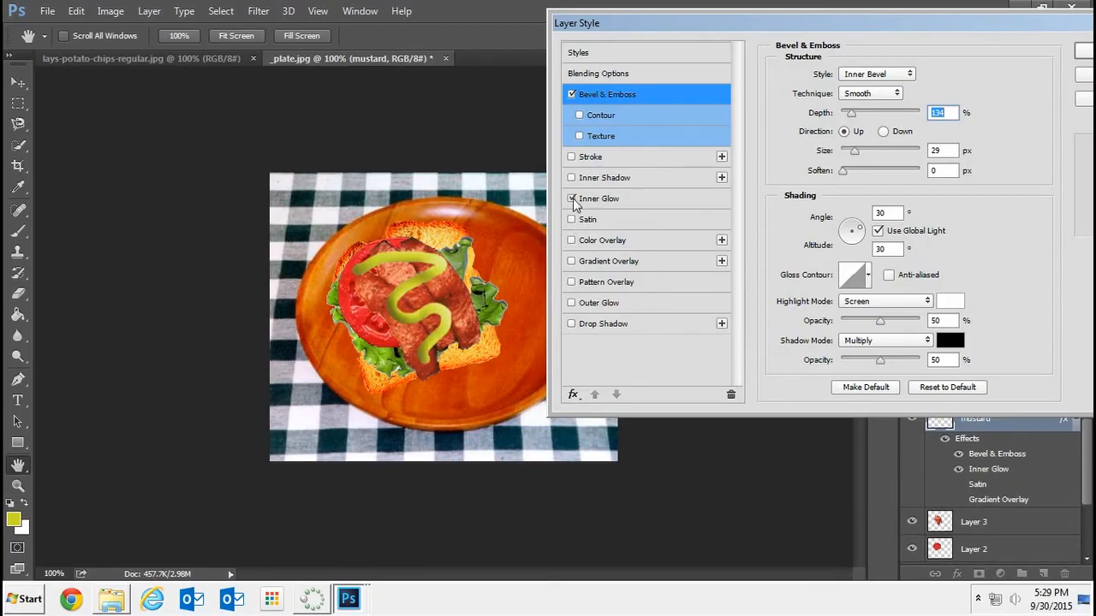
pyautogui.click(571, 178)
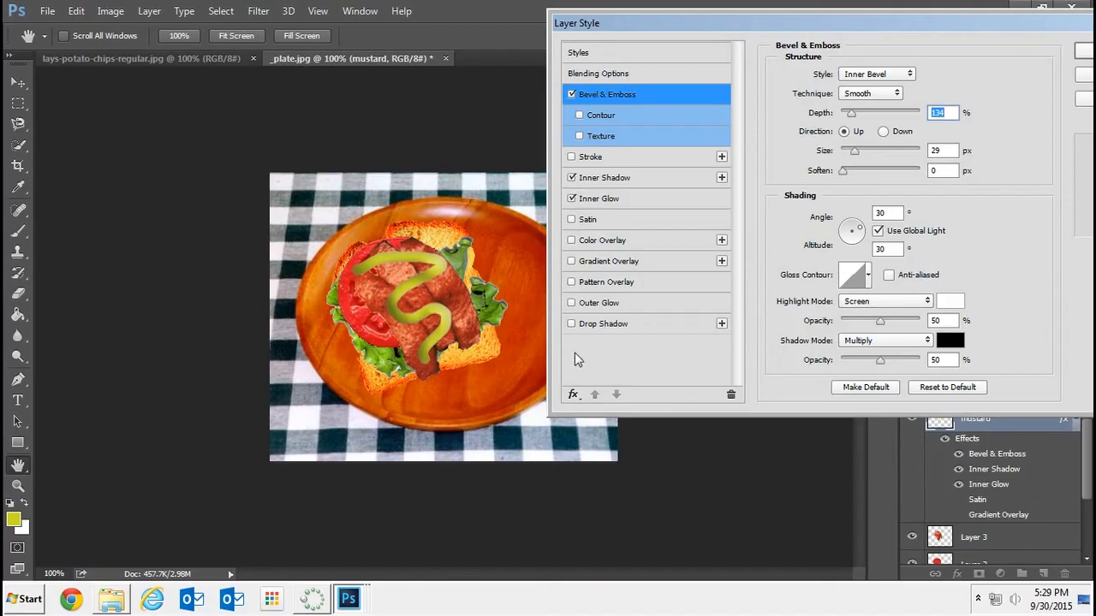
pyautogui.moveTo(950, 23); pyautogui.dragTo(682, 20)
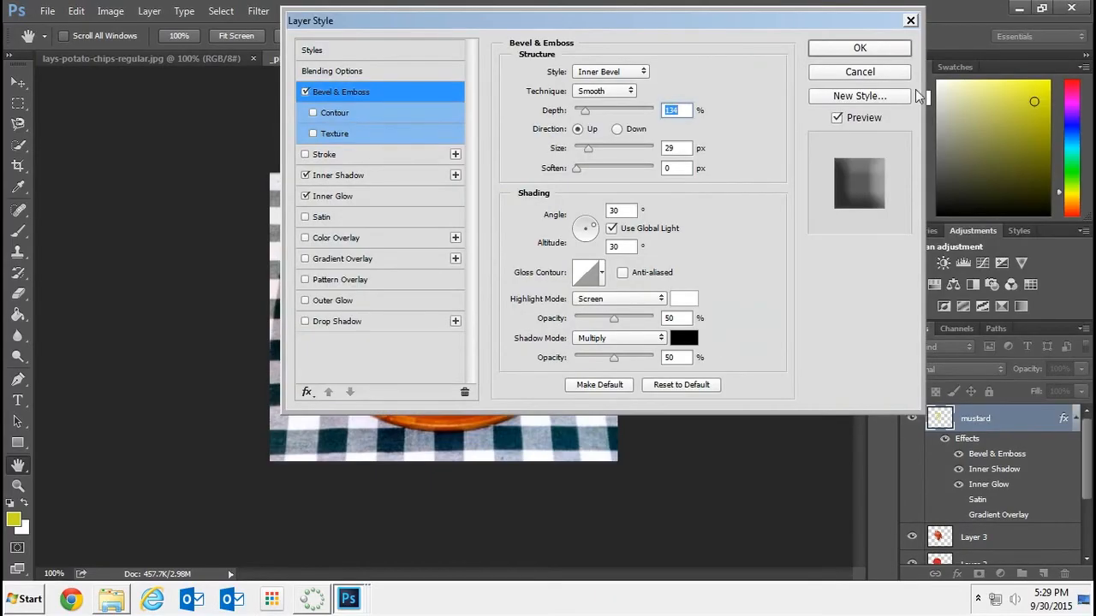
pyautogui.click(859, 49)
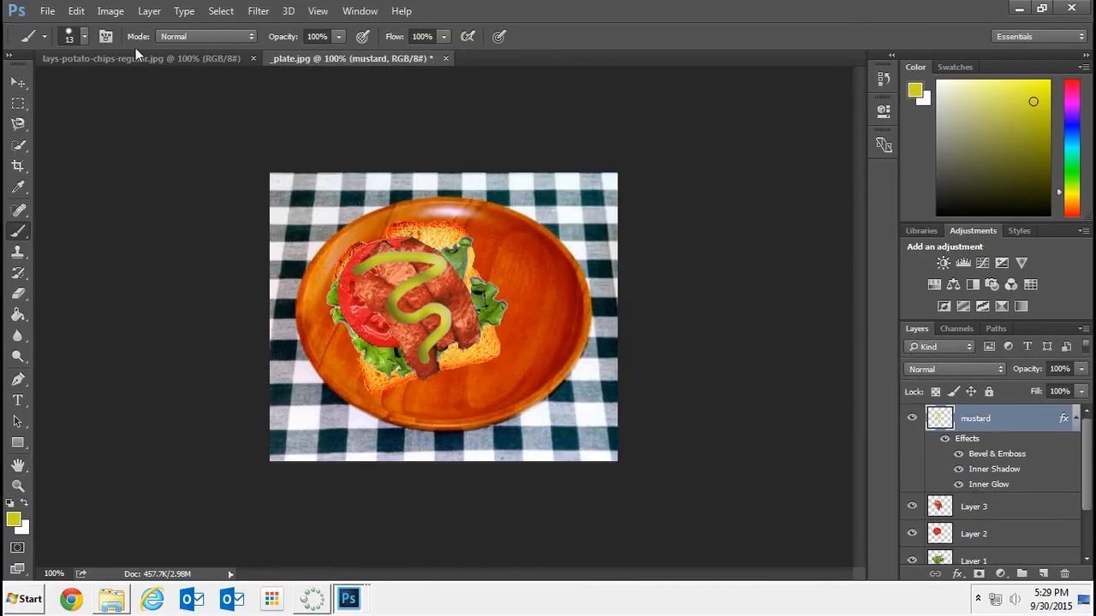
# Float the potato chips image and select the bag by selecting its white background with the Magic Wand and inverting the selection
pyautogui.moveTo(116, 58); pyautogui.dragTo(137, 112)
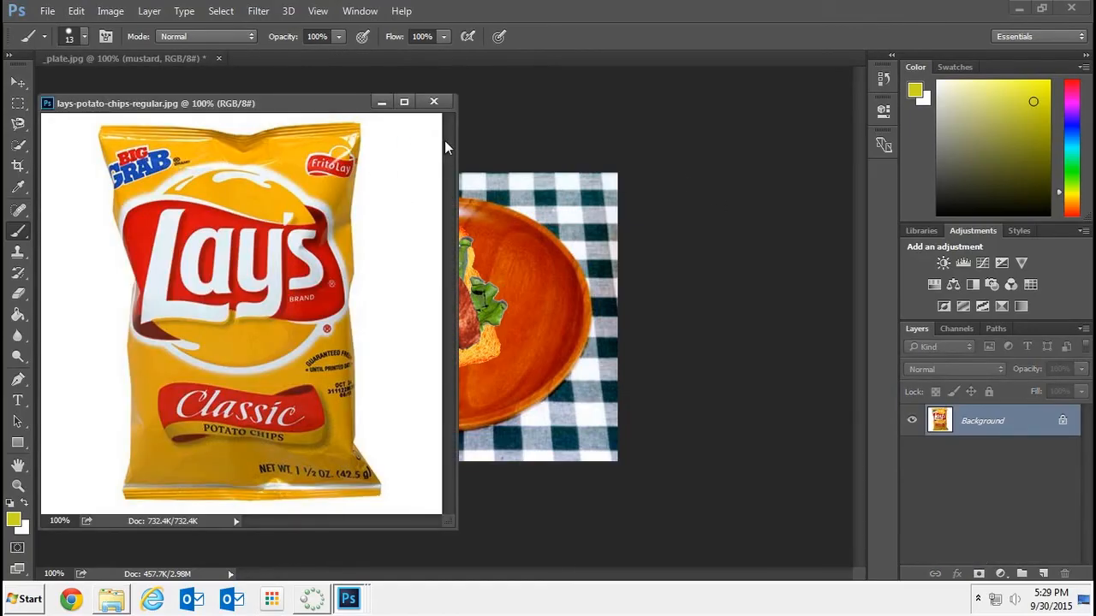
pyautogui.moveTo(23, 151); pyautogui.dragTo(86, 168)
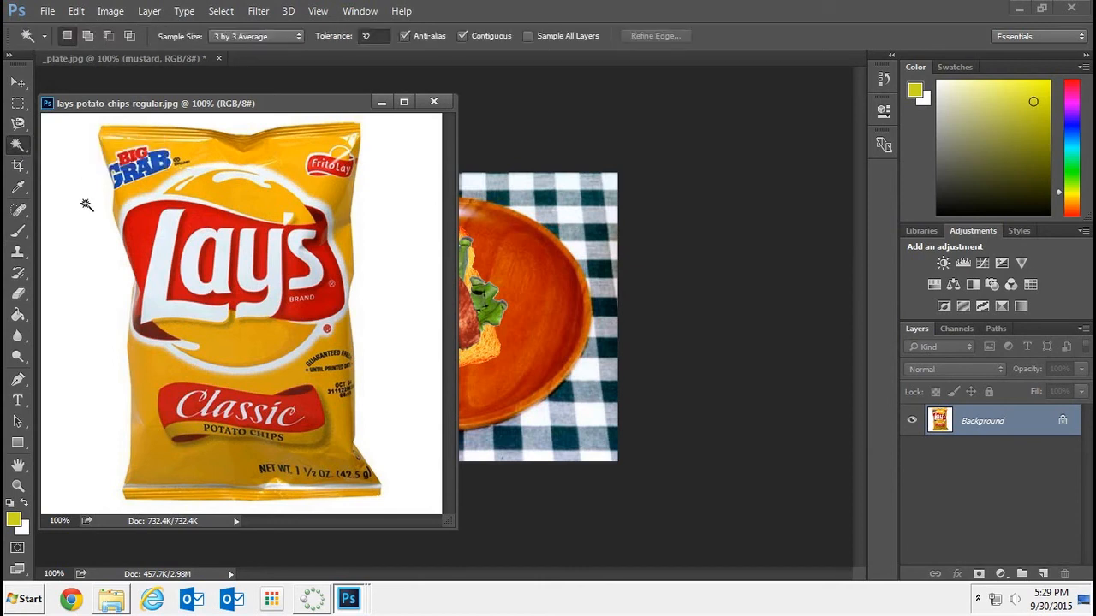
pyautogui.click(87, 204)
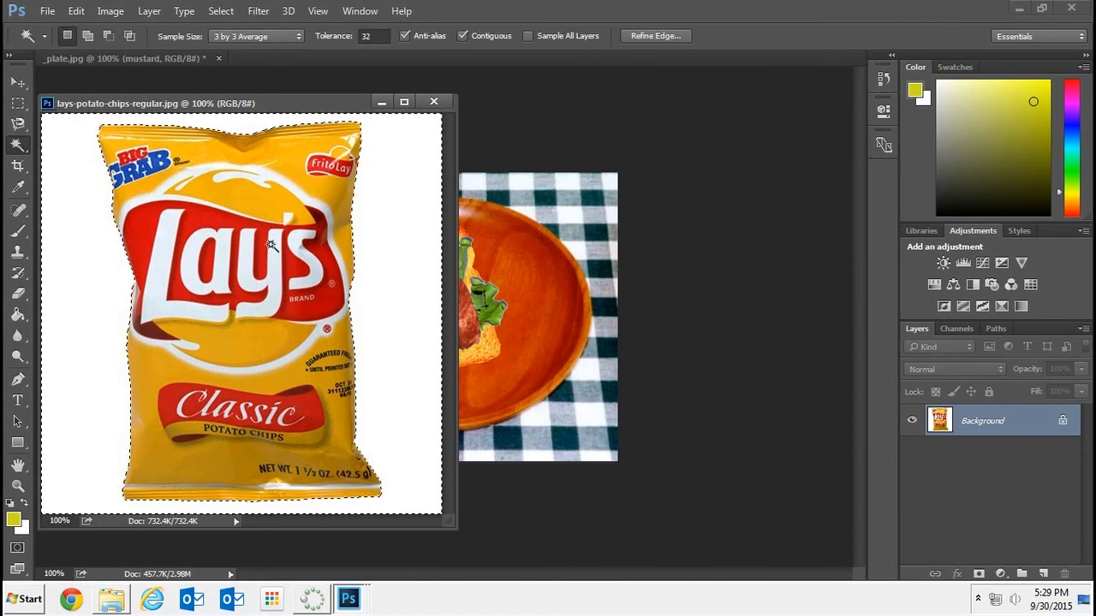
pyautogui.click(219, 12)
pyautogui.click(228, 76)
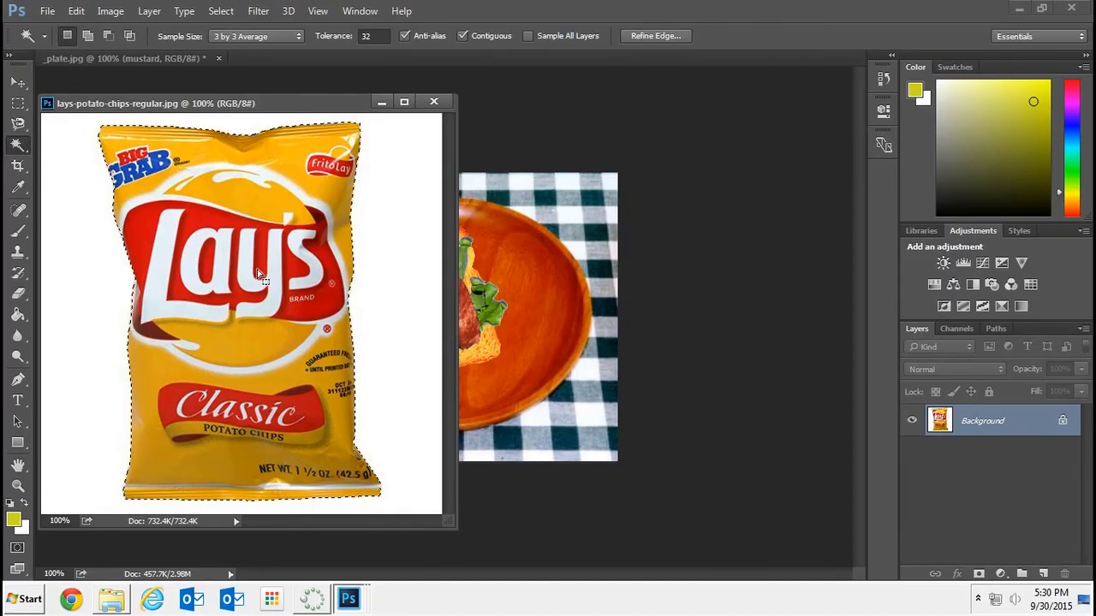
# Move the selected chips bag into the plate image with the Move tool
pyautogui.moveTo(247, 276); pyautogui.dragTo(250, 276)
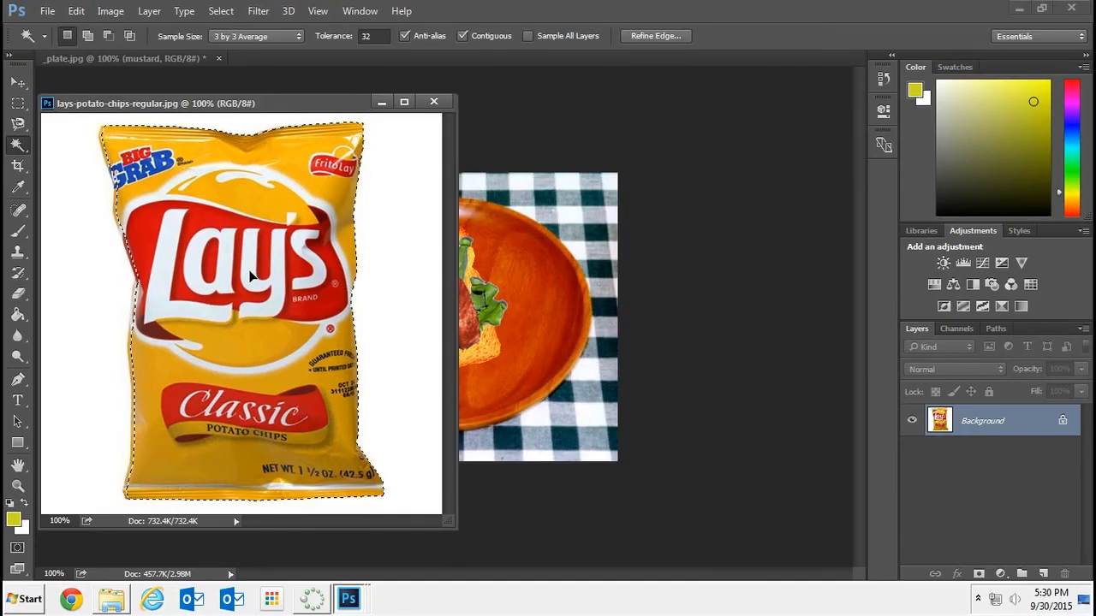
pyautogui.press('v')
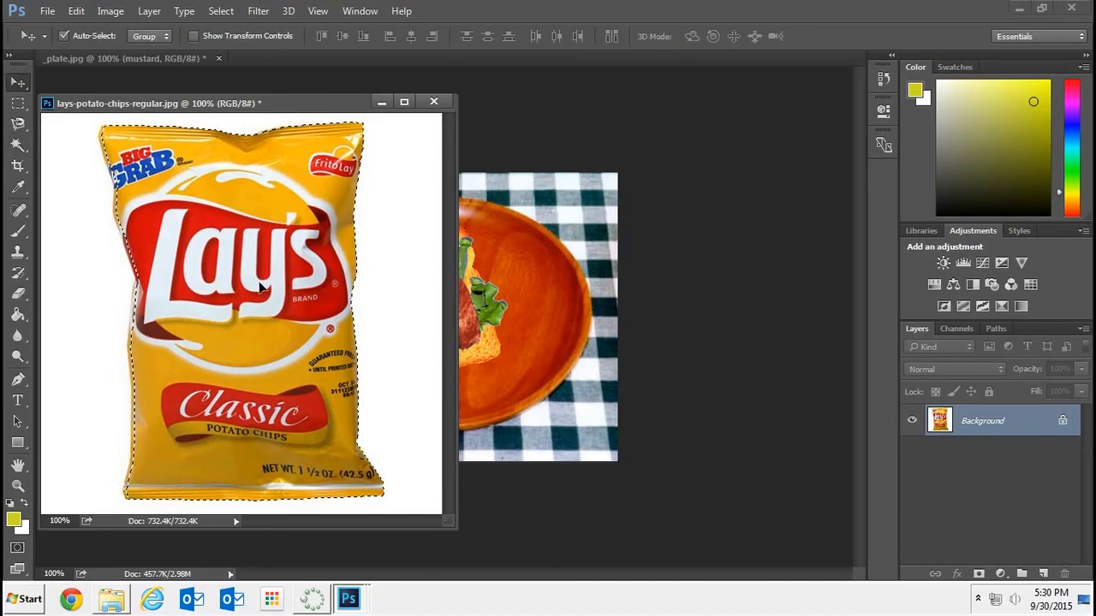
pyautogui.moveTo(262, 289); pyautogui.dragTo(505, 258)
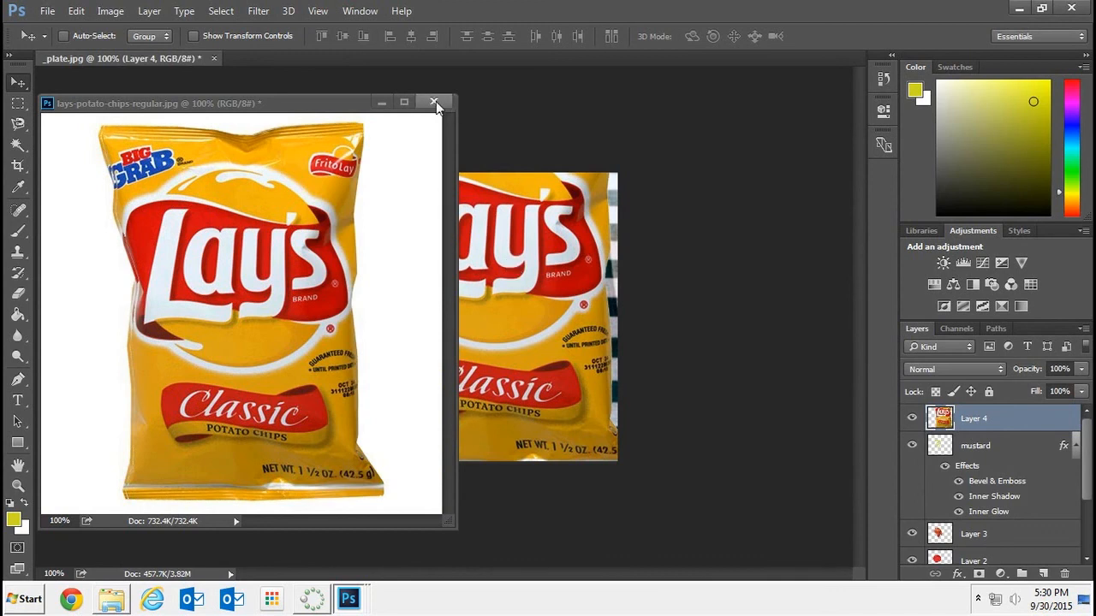
# Close the potato chips image and scale the chips bag in the plate image to about 56% with Free Transform
pyautogui.click(434, 103)
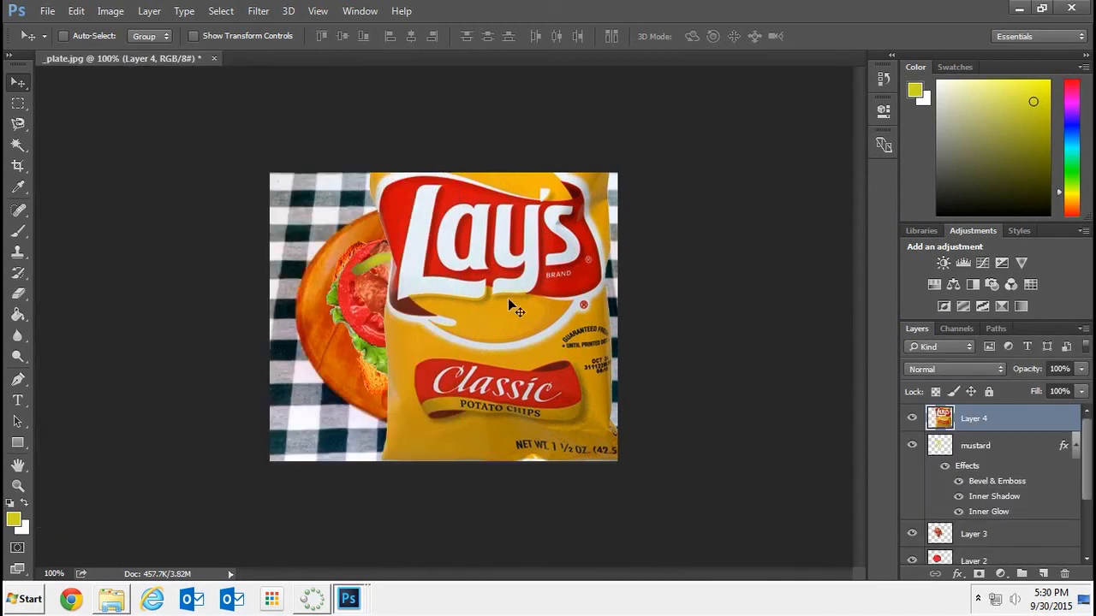
pyautogui.hotkey('ctrl', 't')
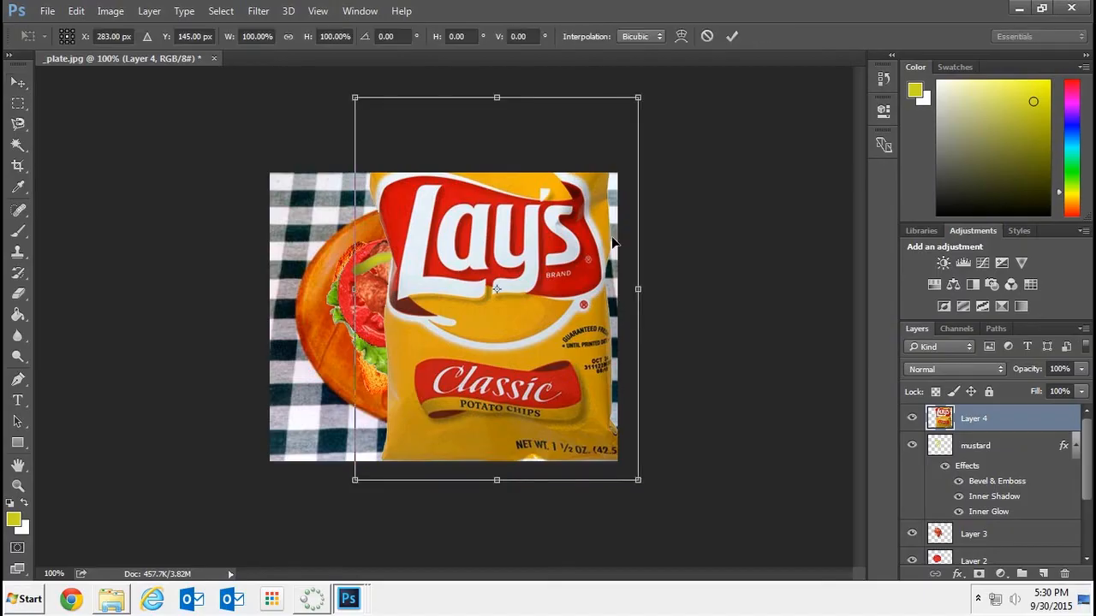
pyautogui.moveTo(638, 99); pyautogui.dragTo(522, 274)
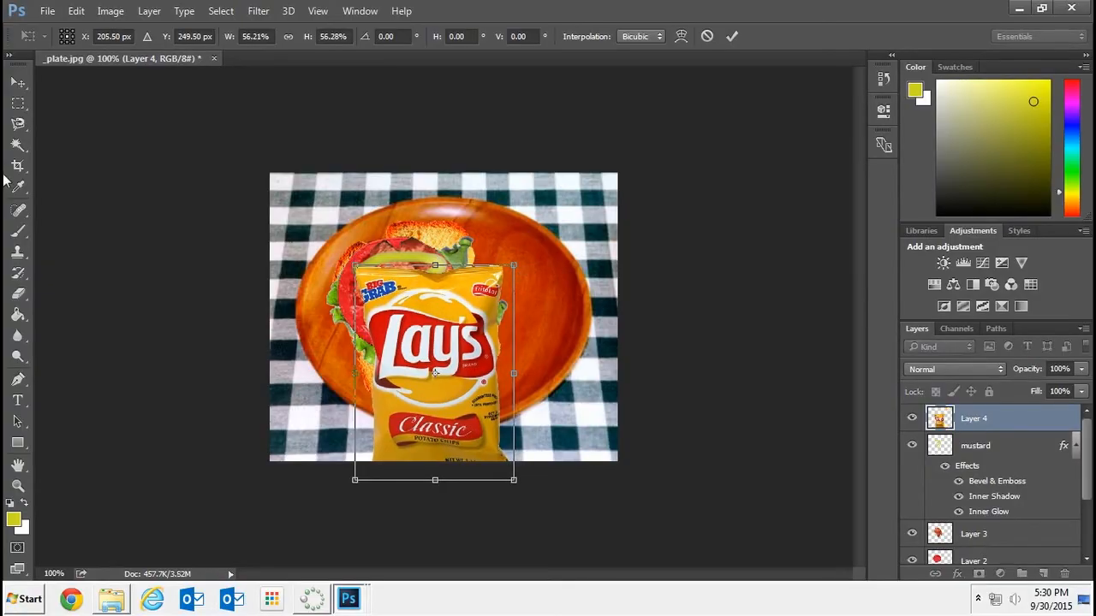
pyautogui.click(17, 82)
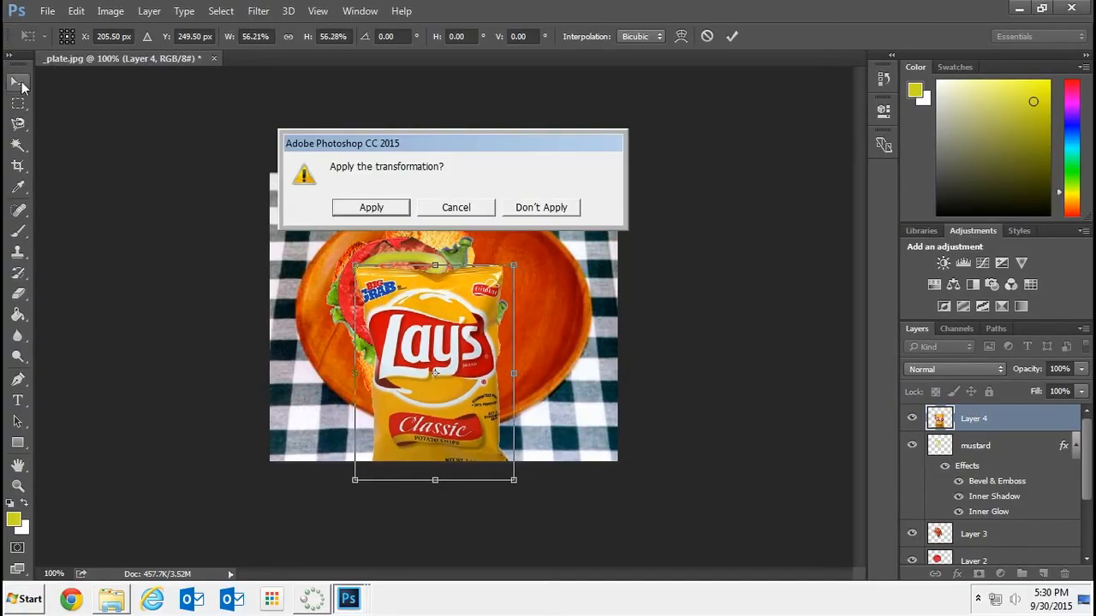
pyautogui.click(385, 213)
# Move the chips bag beside the sandwich over the plate's right side and rotate it about 11° clockwise
pyautogui.moveTo(467, 385); pyautogui.dragTo(560, 321)
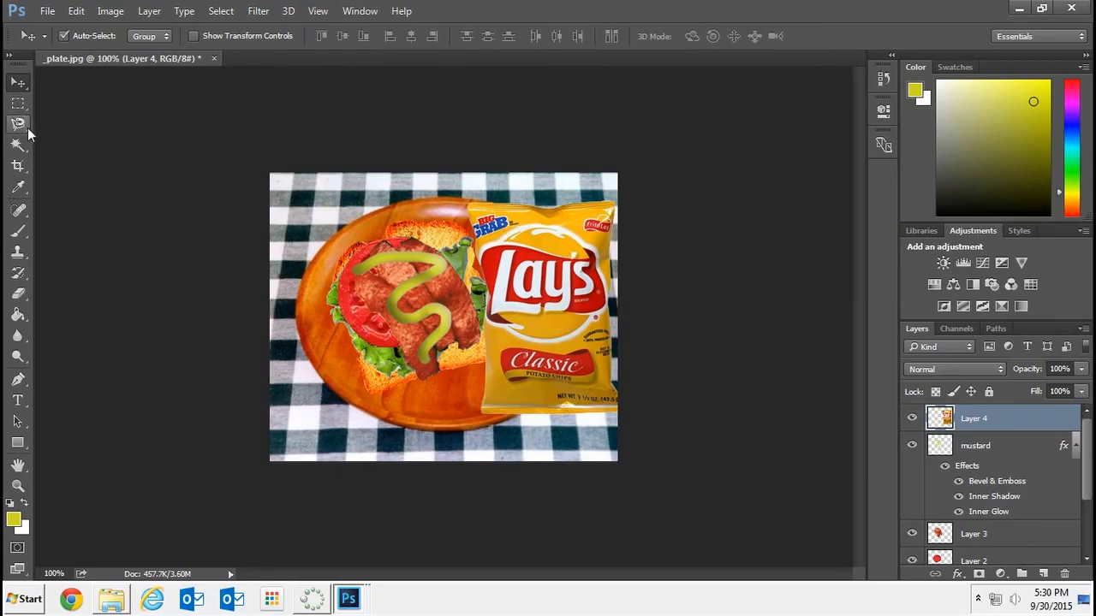
pyautogui.hotkey('ctrl', 't')
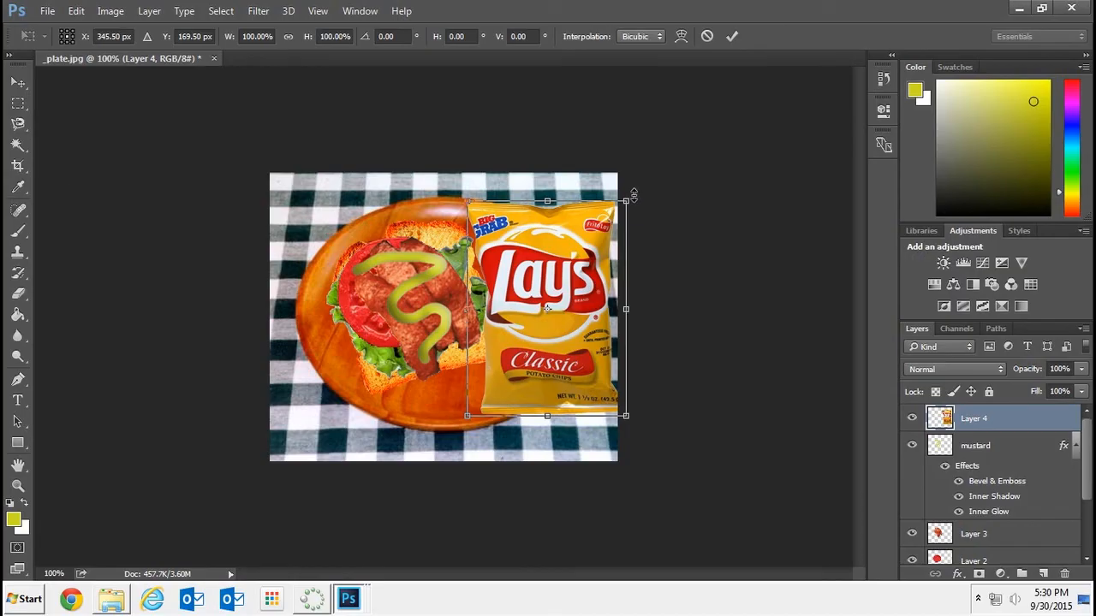
pyautogui.moveTo(634, 195); pyautogui.dragTo(675, 211)
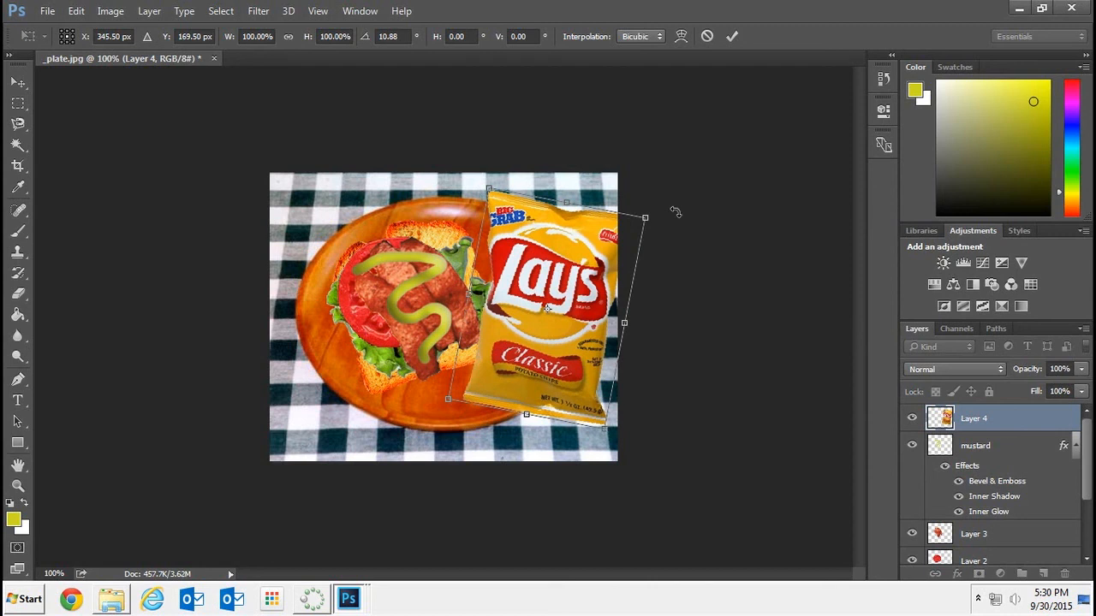
pyautogui.press('Escape')
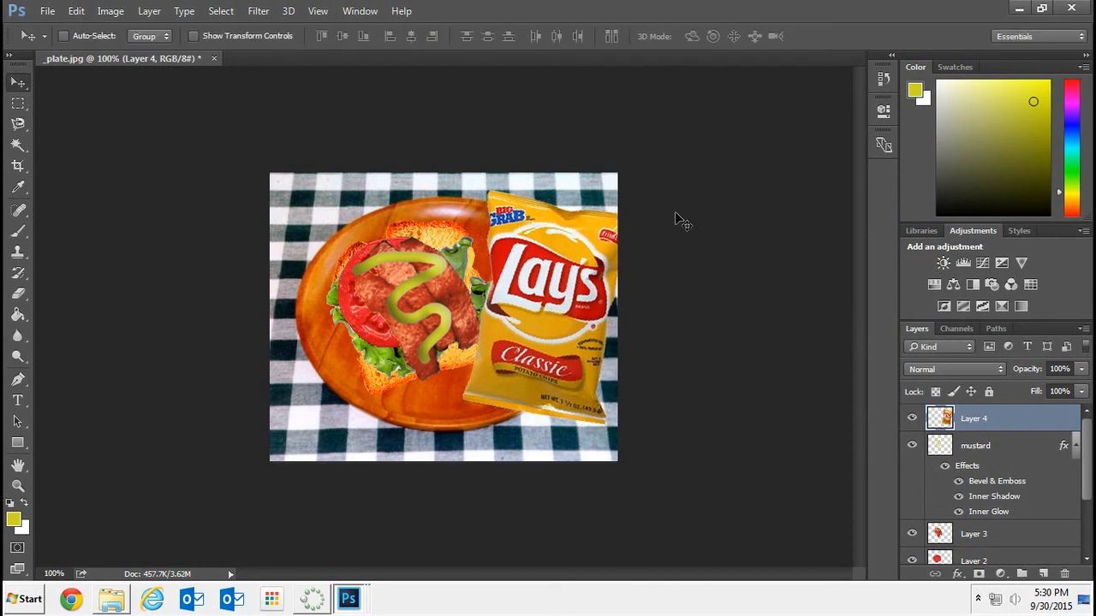
# Start exporting the finished plate composite with Export As
pyautogui.click(47, 12)
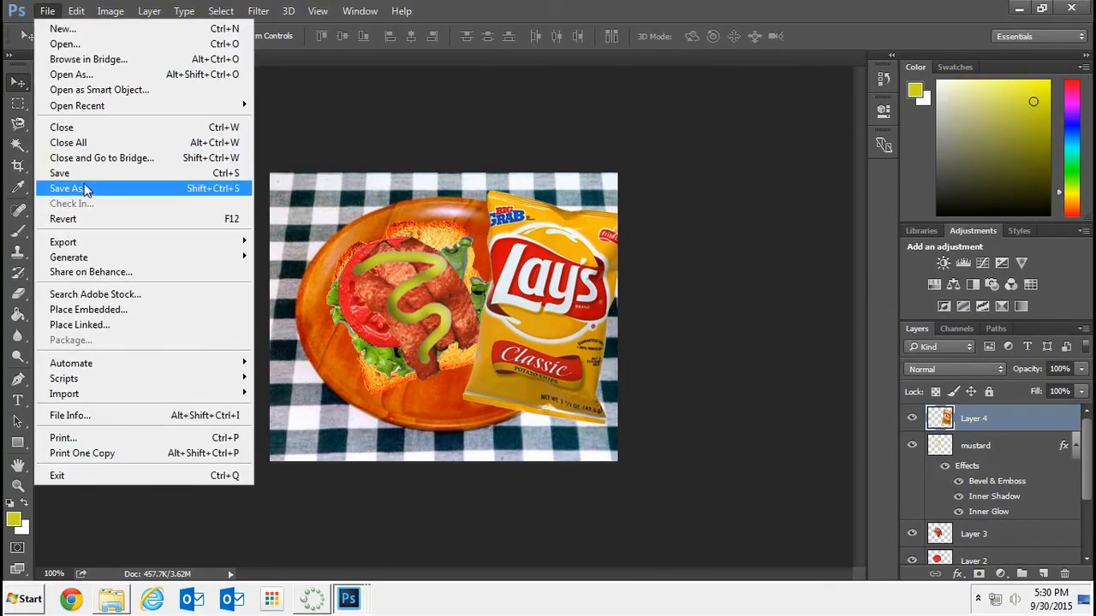
pyautogui.moveTo(84, 244)
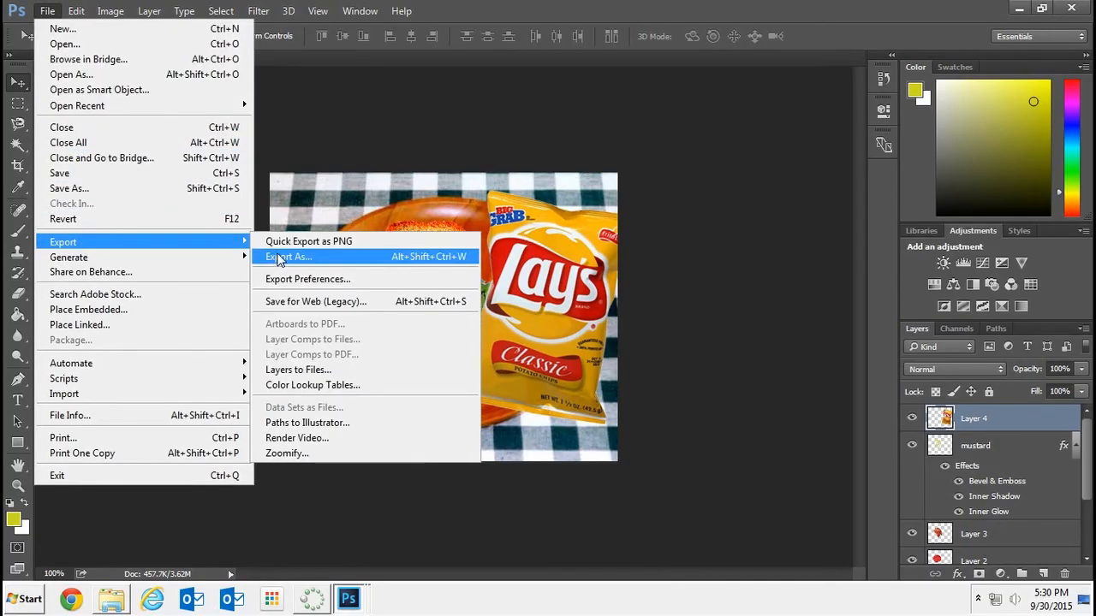
pyautogui.click(278, 258)
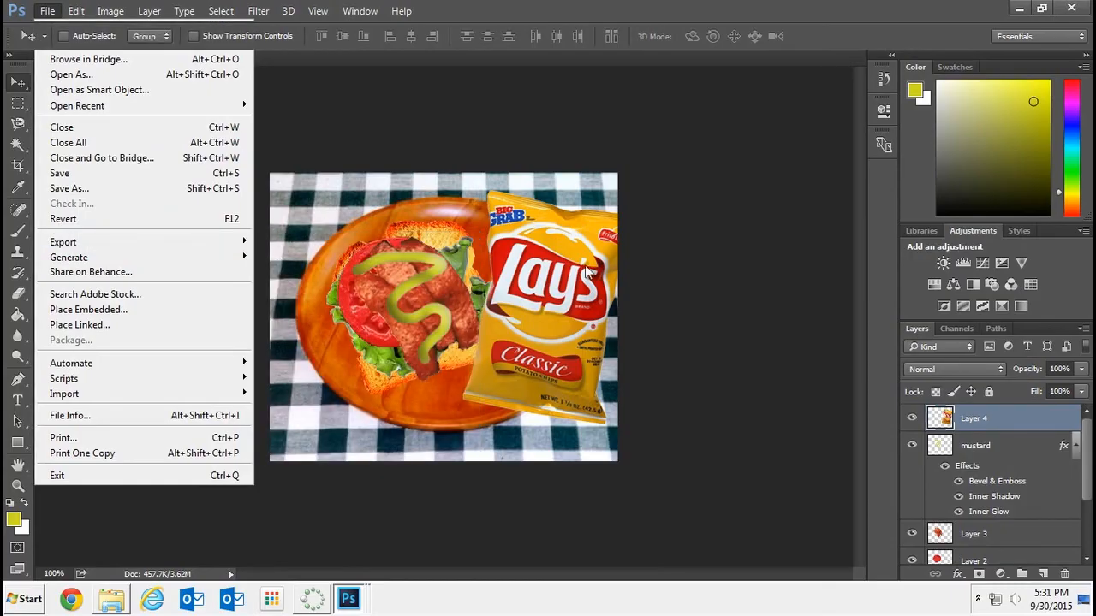